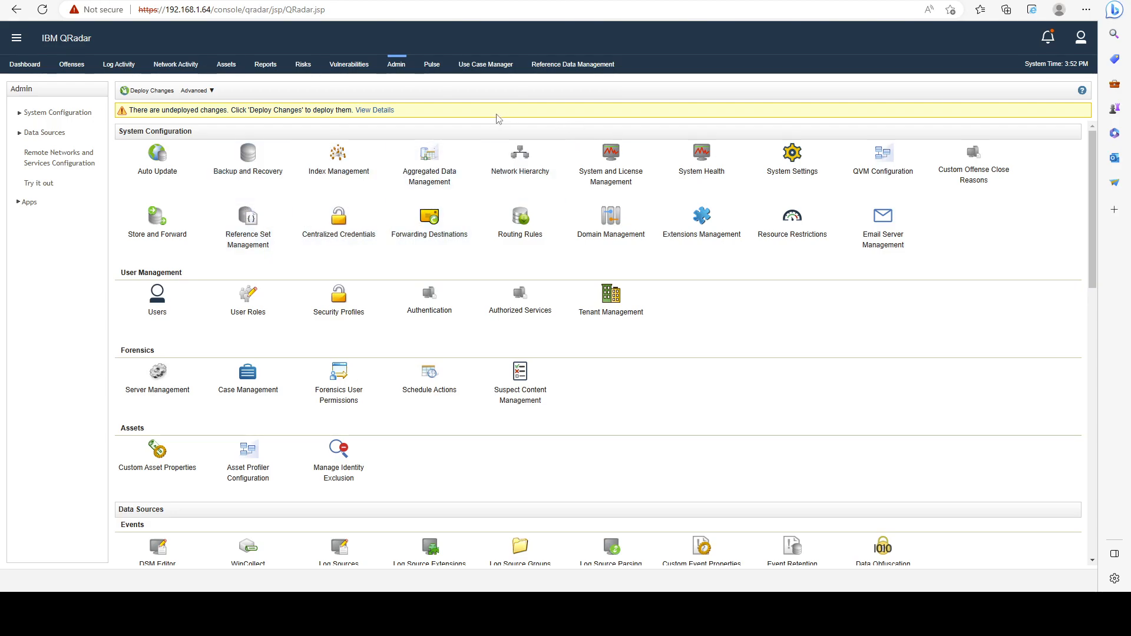
- Open the Log Activity view and show the events from the last hour
{"action": "left_click", "coordinate": [120, 66]}
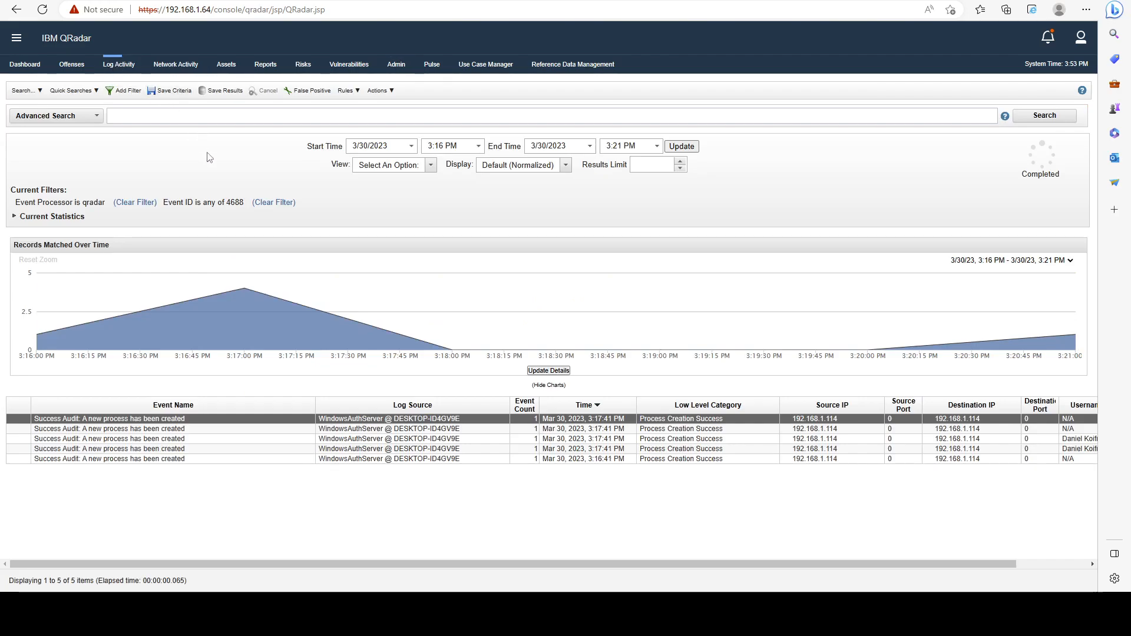
{"action": "left_click", "coordinate": [120, 65]}
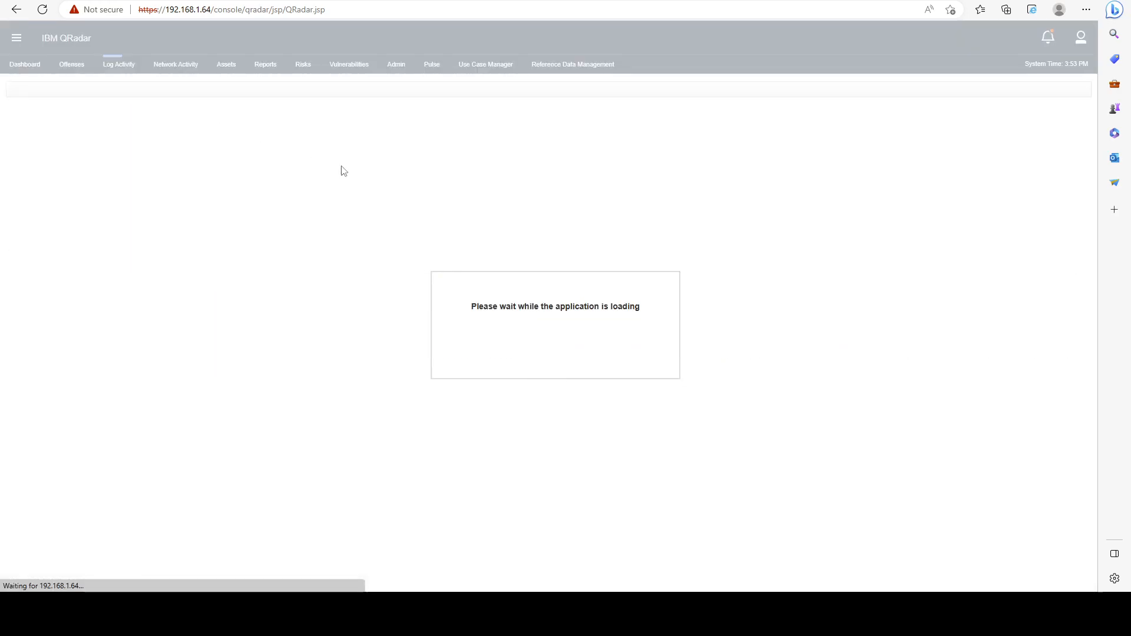
{"action": "left_click", "coordinate": [503, 147]}
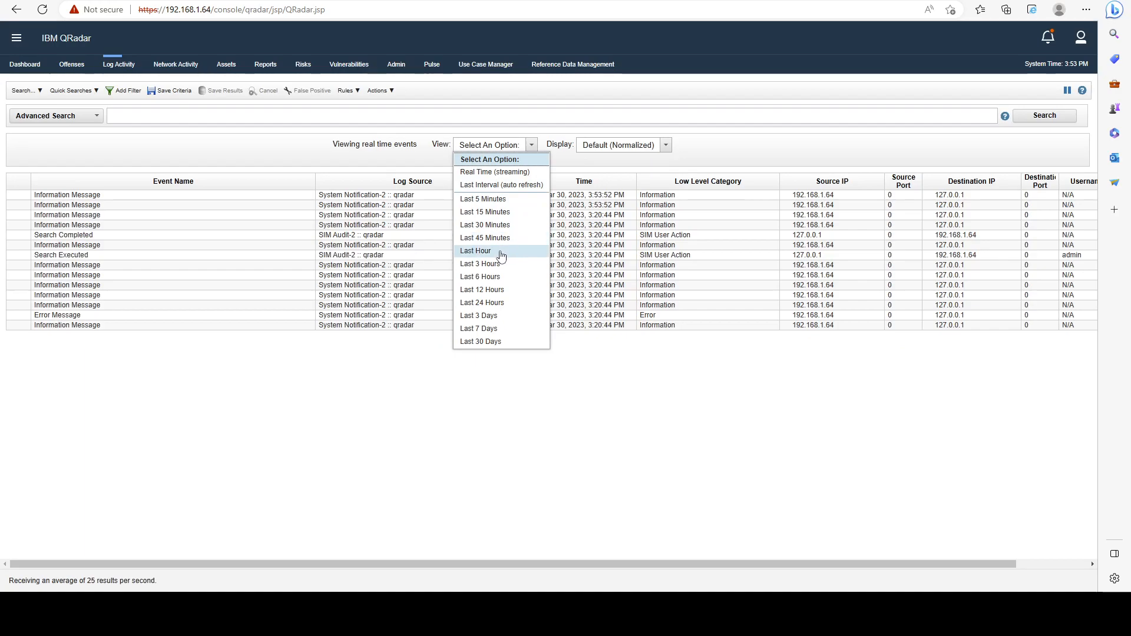
{"action": "left_click", "coordinate": [499, 251]}
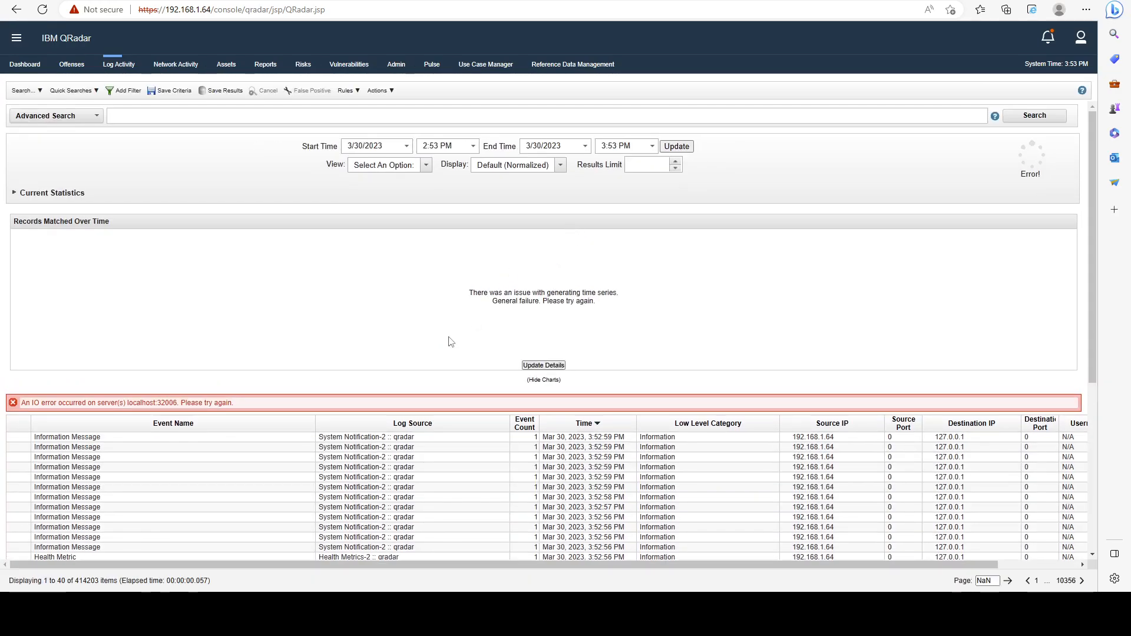
{"action": "left_click_drag", "start_coordinate": [120, 404], "coordinate": [179, 404]}
{"action": "left_click", "coordinate": [245, 410]}
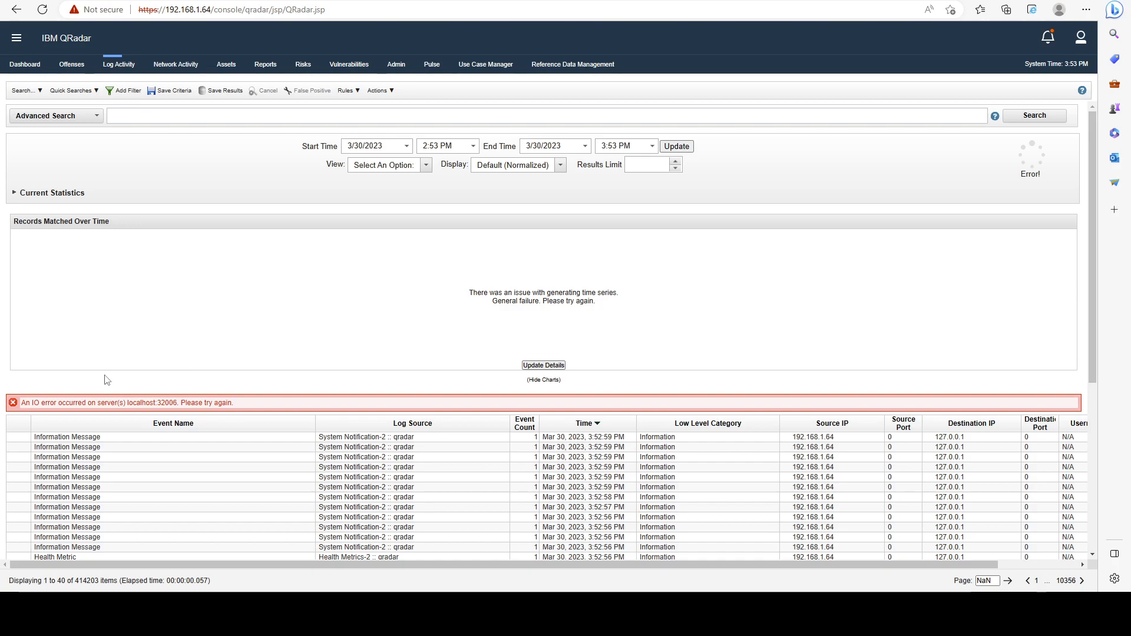
- Add a filter requiring that Event Processor equals qradar
{"action": "left_click", "coordinate": [128, 91]}
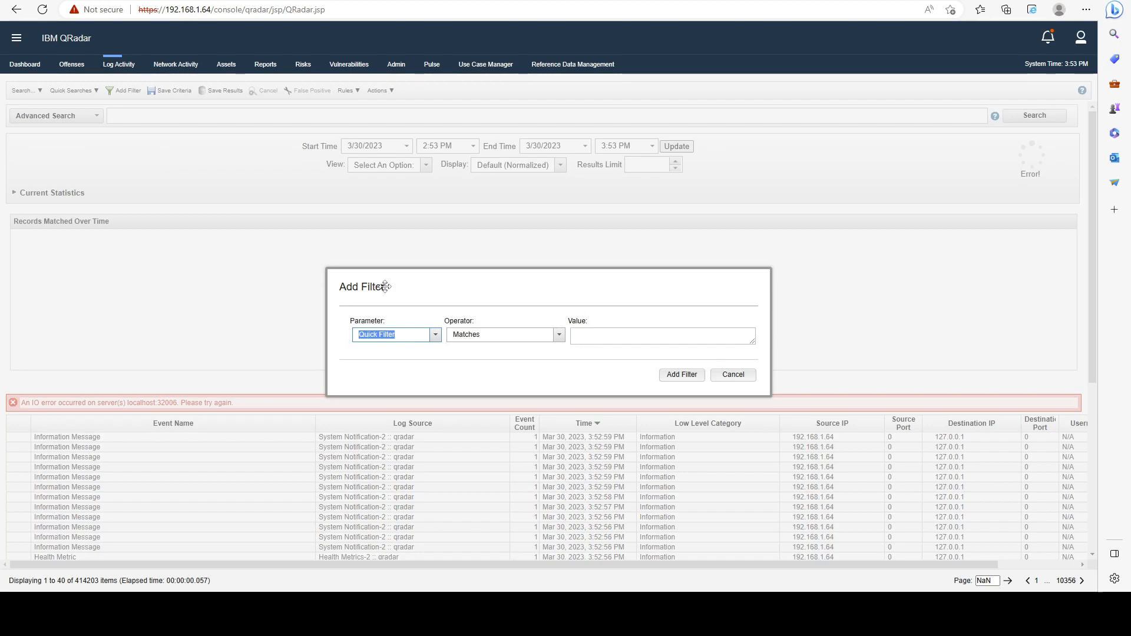
{"action": "type", "text": "event pro"}
{"action": "left_click", "coordinate": [426, 353]}
{"action": "left_click_drag", "start_coordinate": [501, 277], "coordinate": [444, 265]}
{"action": "left_click", "coordinate": [656, 304]}
{"action": "left_click", "coordinate": [545, 339]}
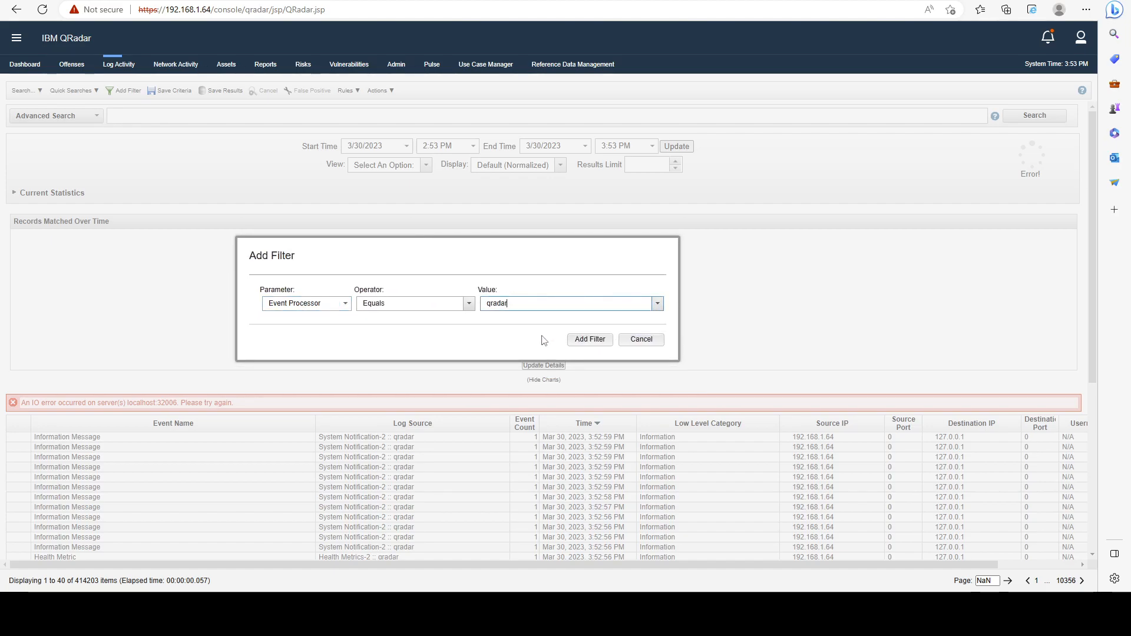
{"action": "left_click", "coordinate": [590, 340]}
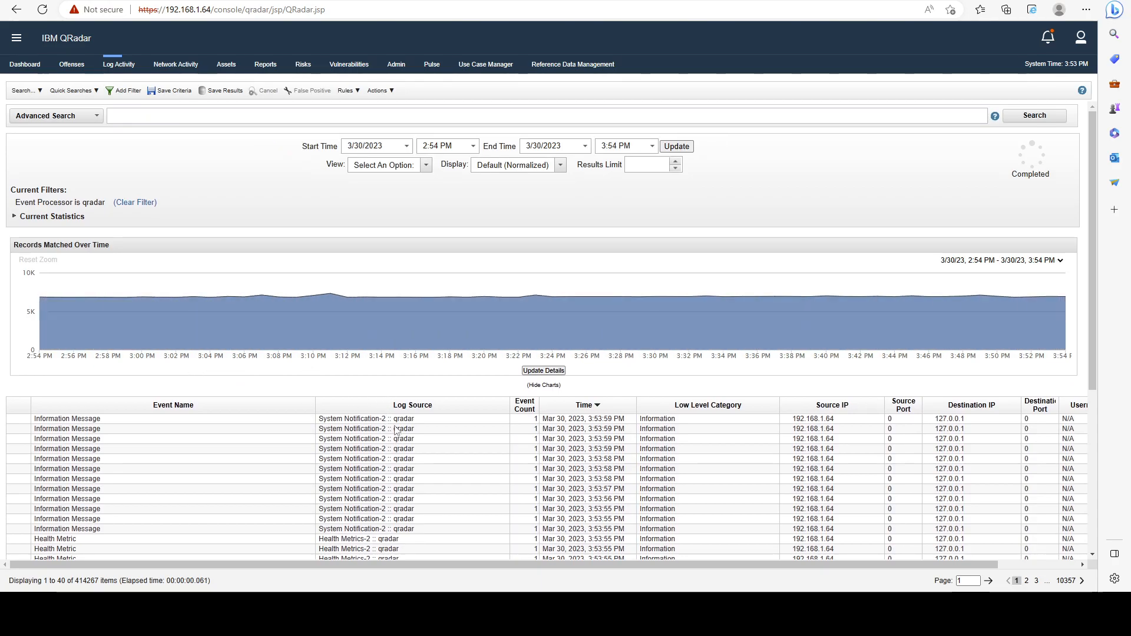
- Filter the events on Log Source is not Health Metrics-2 :: qradar
{"action": "scroll", "coordinate": [286, 431], "scroll_direction": "down", "scroll_amount": 5}
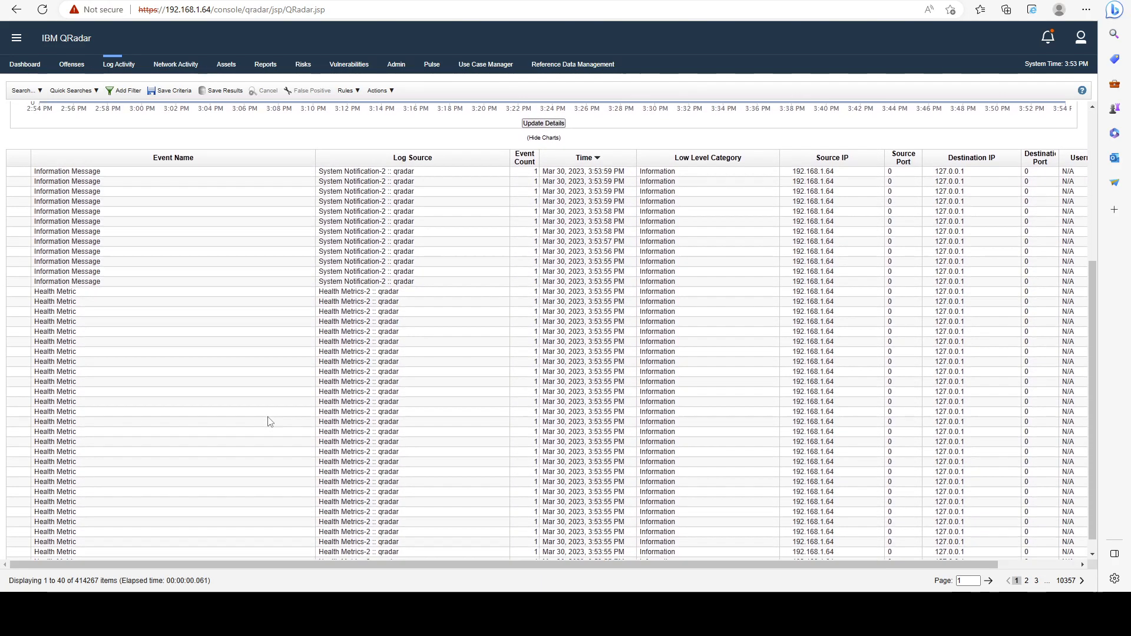
{"action": "scroll", "coordinate": [348, 386], "scroll_direction": "up", "scroll_amount": 4}
{"action": "scroll", "coordinate": [348, 386], "scroll_direction": "down", "scroll_amount": 3}
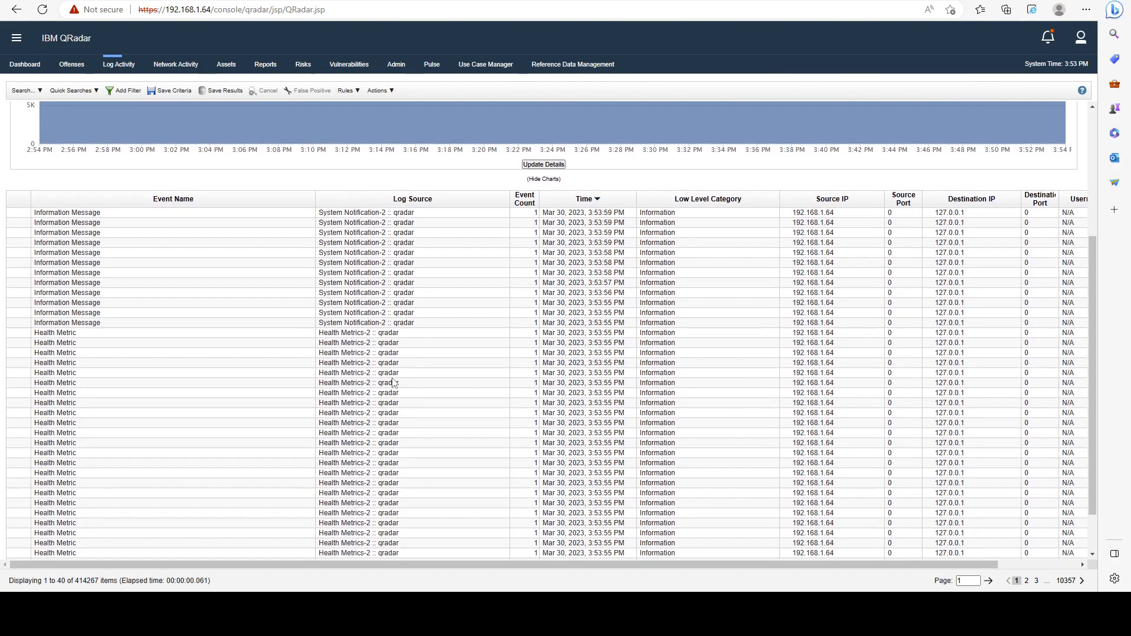
{"action": "right_click", "coordinate": [391, 374]}
{"action": "left_click", "coordinate": [422, 400]}
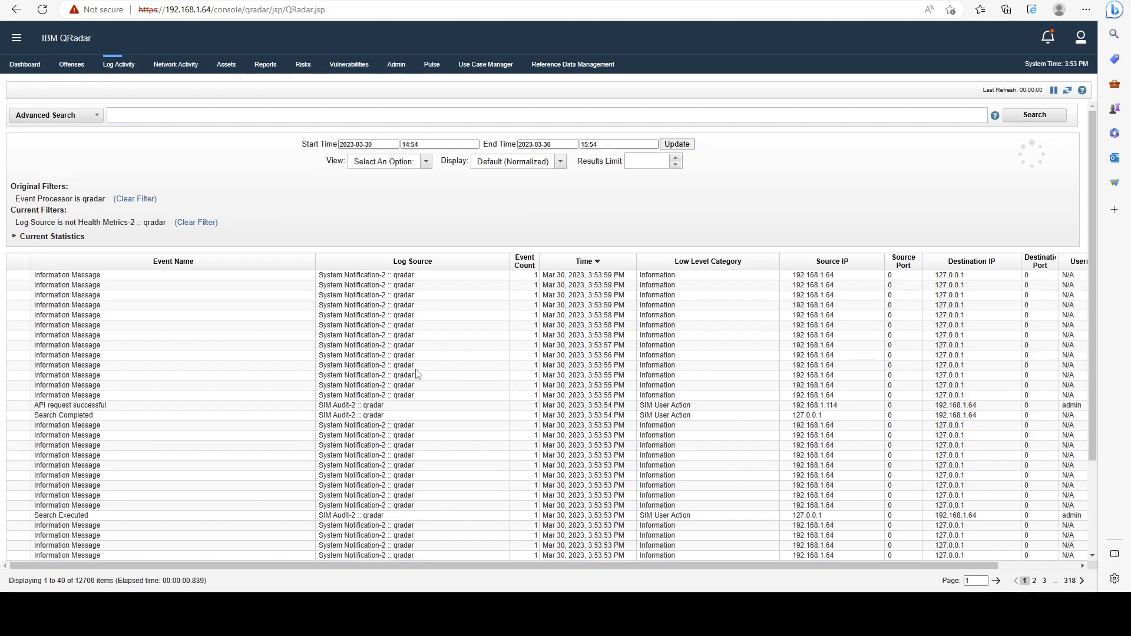
- Exclude the log sources System Notification-2 :: qradar and SIM Audit-2 :: qradar from the results
{"action": "scroll", "coordinate": [394, 354], "scroll_direction": "down", "scroll_amount": 2}
{"action": "right_click", "coordinate": [391, 260]}
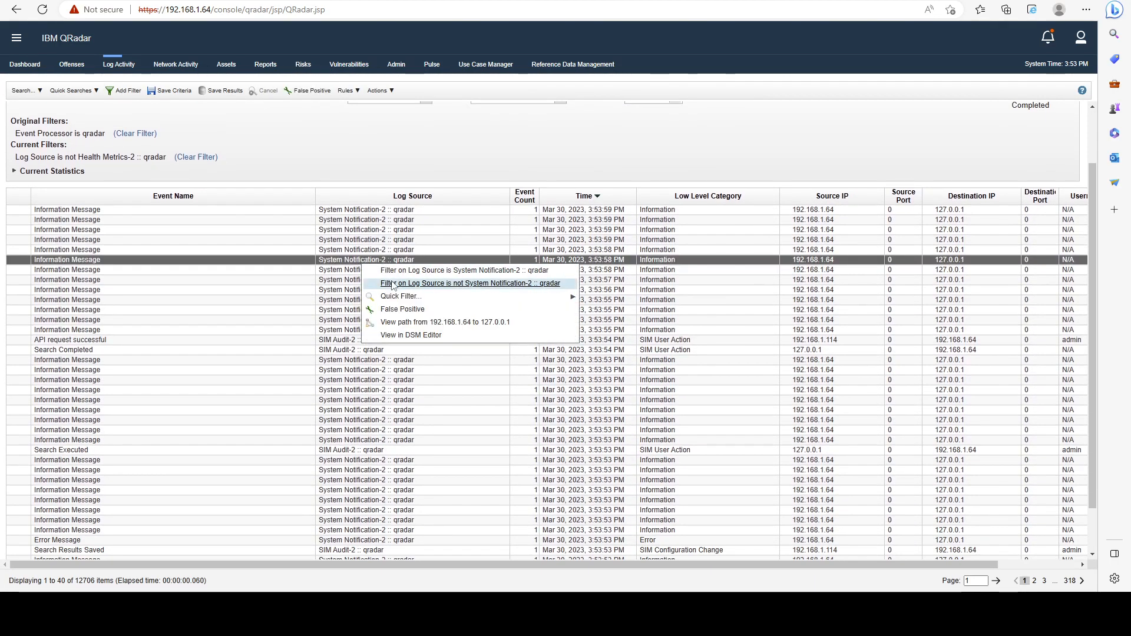
{"action": "left_click", "coordinate": [393, 283]}
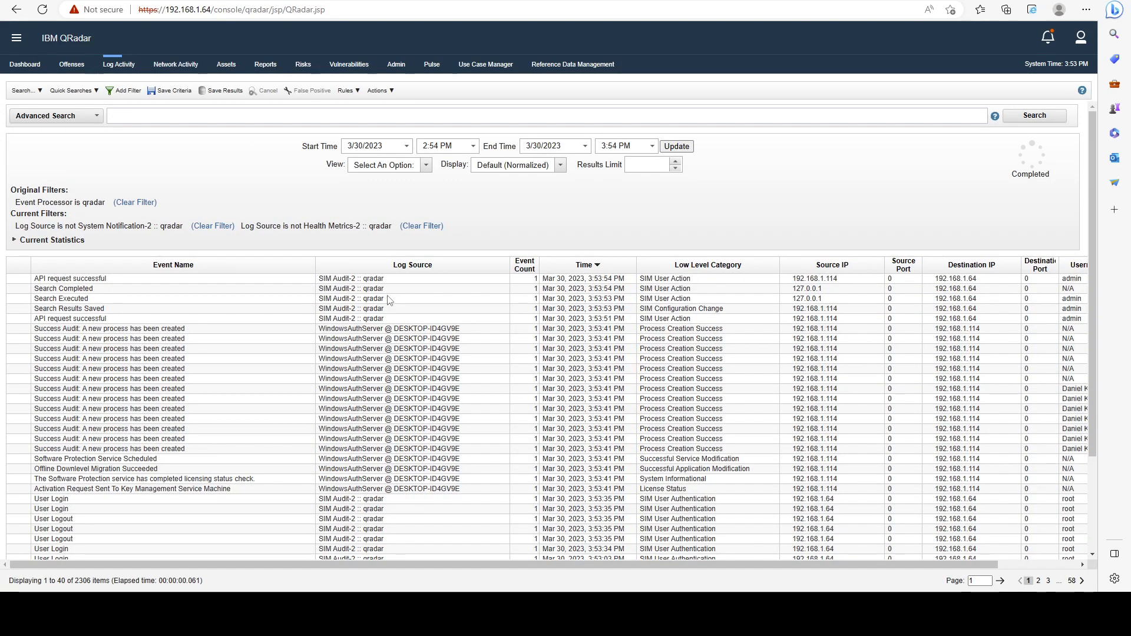
{"action": "left_click", "coordinate": [388, 300]}
{"action": "right_click", "coordinate": [380, 300]}
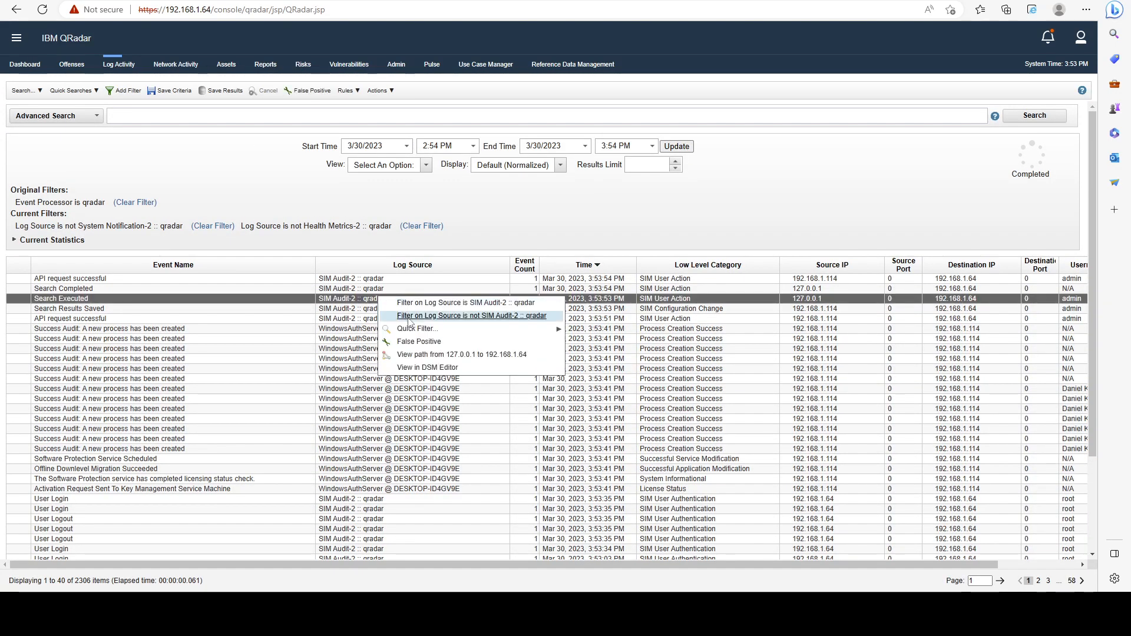
{"action": "left_click", "coordinate": [410, 318]}
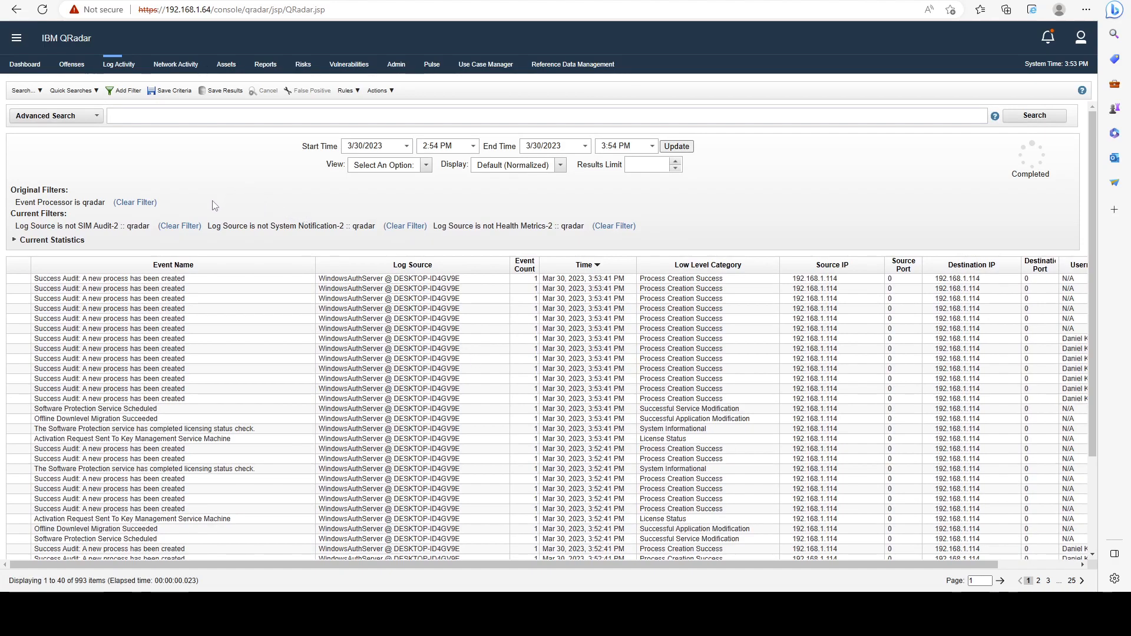
{"action": "left_click", "coordinate": [375, 91]}
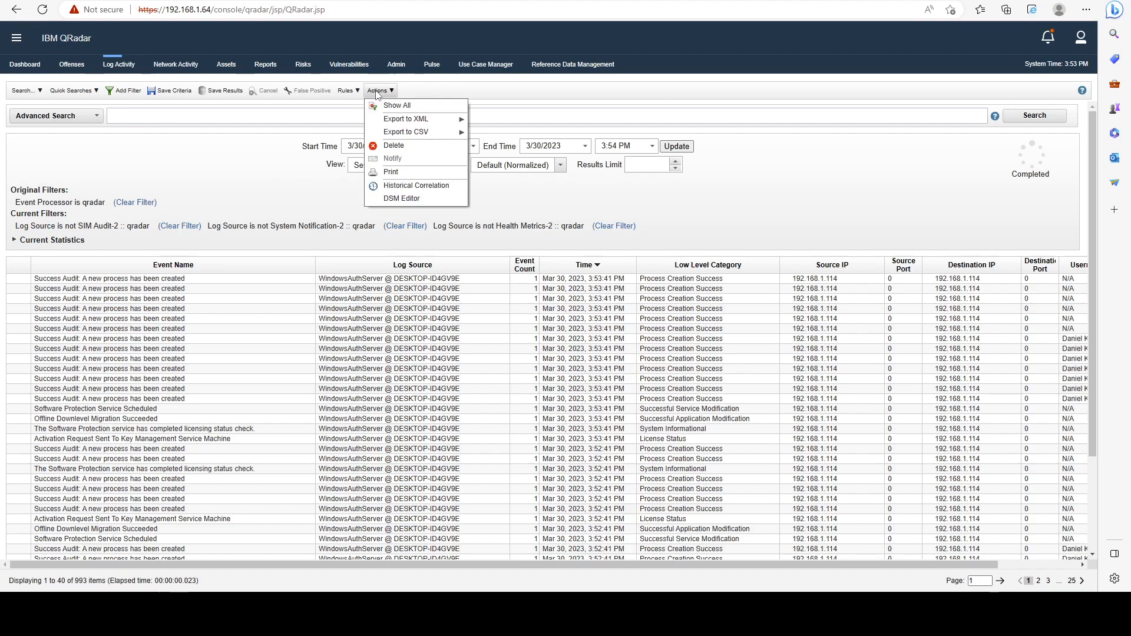
{"action": "mouse_move", "coordinate": [411, 135]}
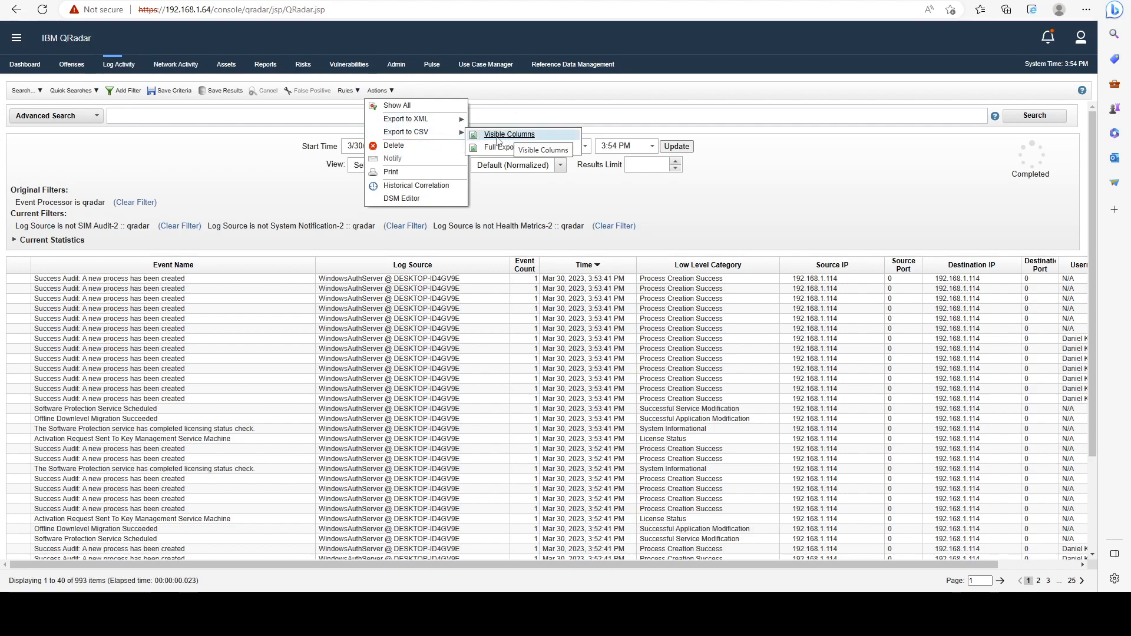
{"action": "left_click", "coordinate": [249, 253]}
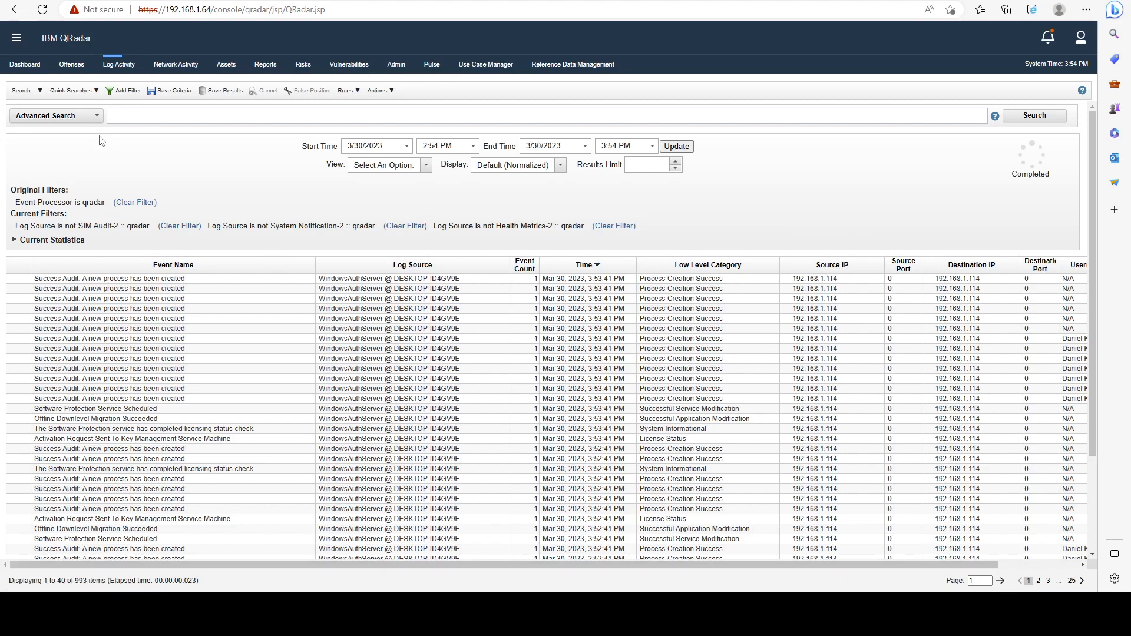
- Edit the current search and remove Magnitude, Destination Port and Source Port from its displayed columns
{"action": "left_click", "coordinate": [28, 92]}
{"action": "left_click", "coordinate": [41, 118]}
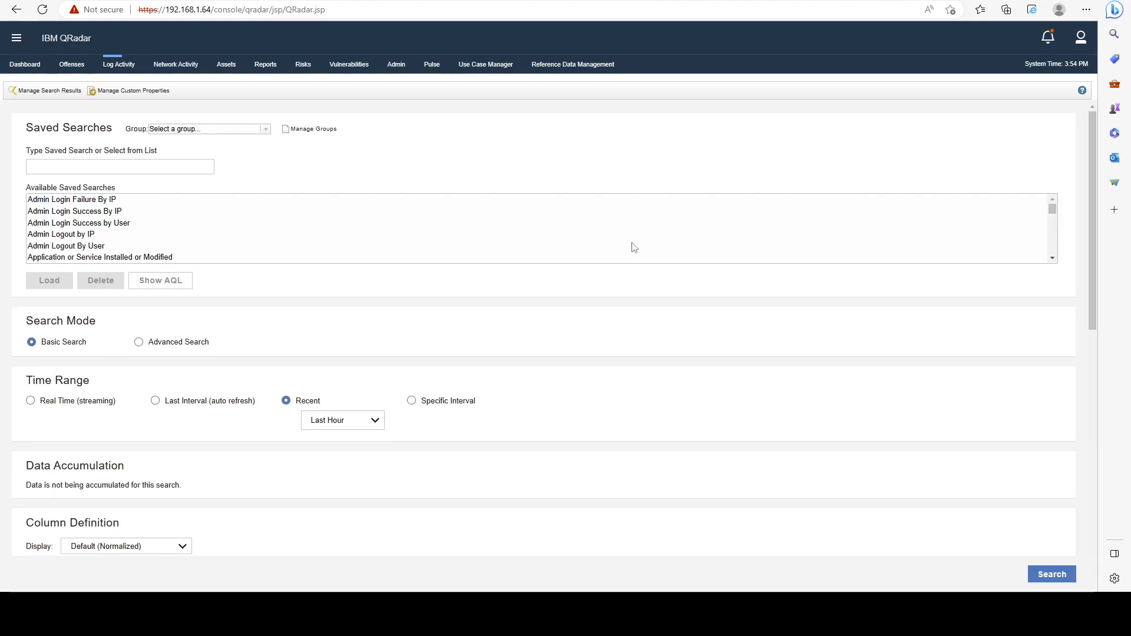
{"action": "scroll", "coordinate": [632, 355], "scroll_direction": "down", "scroll_amount": 7}
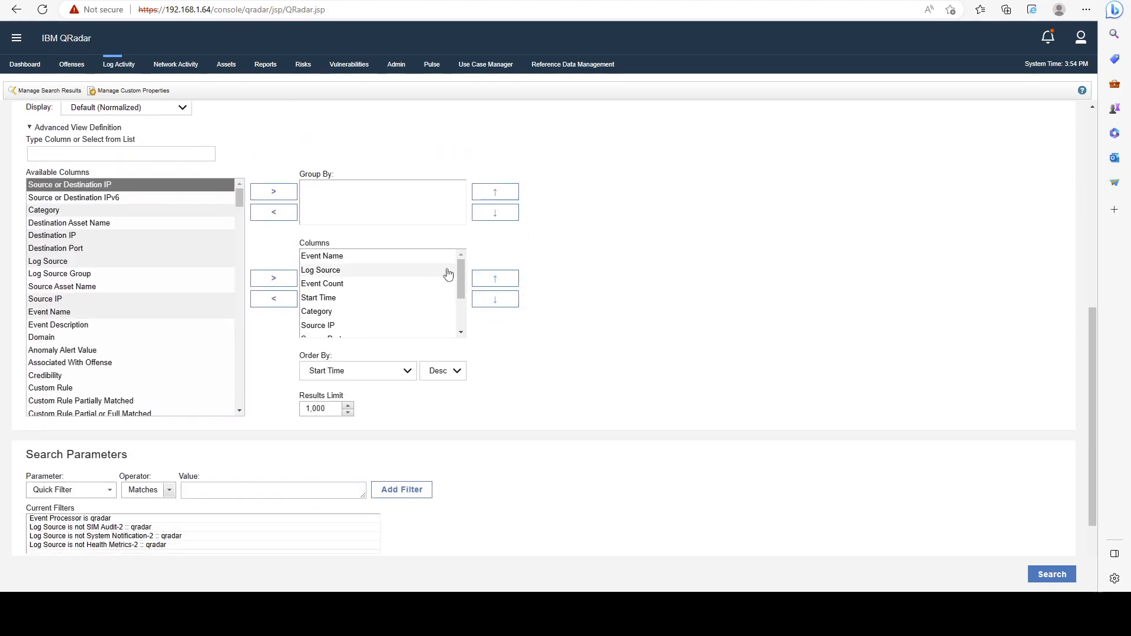
{"action": "left_click_drag", "start_coordinate": [459, 270], "coordinate": [459, 308]}
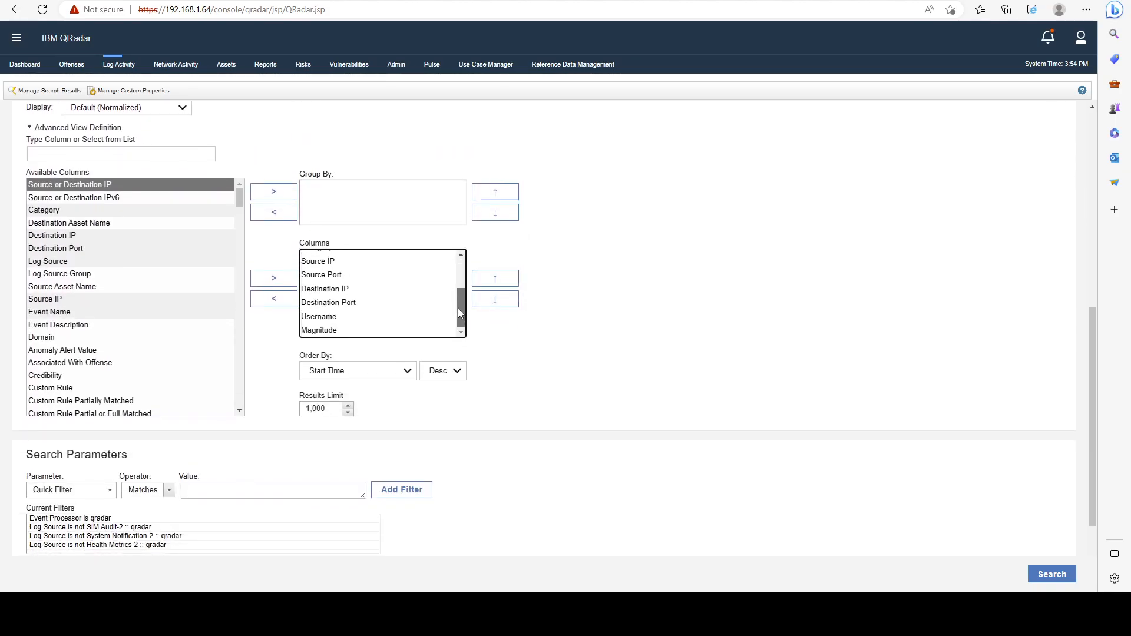
{"action": "left_click", "coordinate": [398, 331]}
{"action": "left_click", "coordinate": [273, 299]}
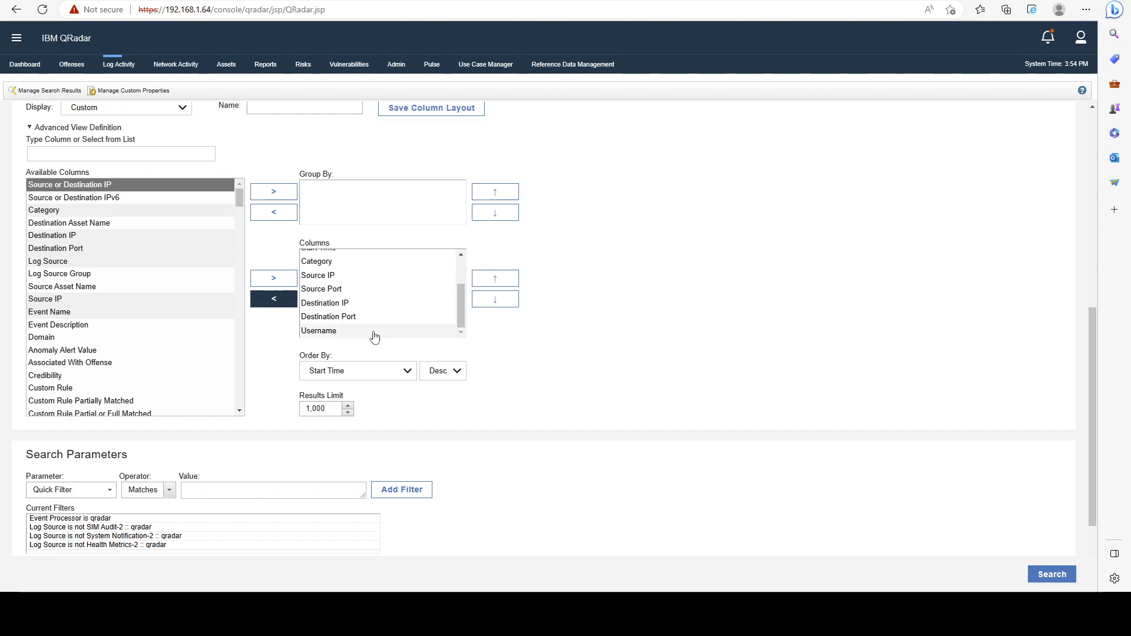
{"action": "left_click", "coordinate": [274, 300]}
{"action": "left_click", "coordinate": [308, 302]}
{"action": "left_click", "coordinate": [276, 298]}
- Remove Category from the displayed columns and run the edited search
{"action": "scroll", "coordinate": [410, 304], "scroll_direction": "up", "scroll_amount": 1}
{"action": "scroll", "coordinate": [410, 304], "scroll_direction": "up", "scroll_amount": 3}
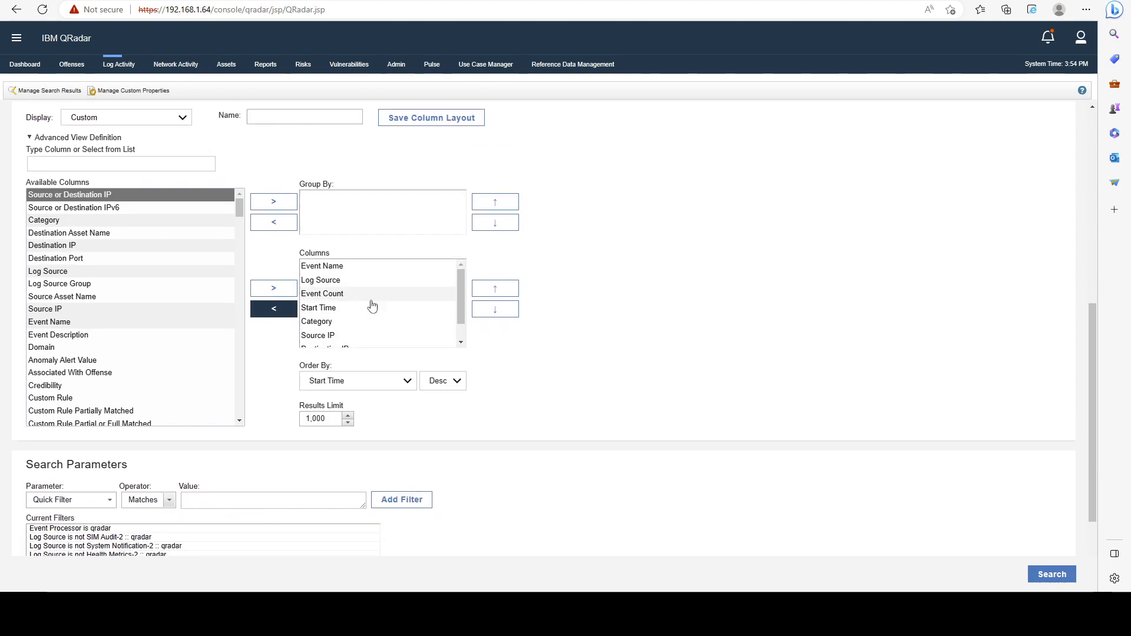
{"action": "scroll", "coordinate": [366, 300], "scroll_direction": "down", "scroll_amount": 1}
{"action": "scroll", "coordinate": [365, 302], "scroll_direction": "down", "scroll_amount": 1}
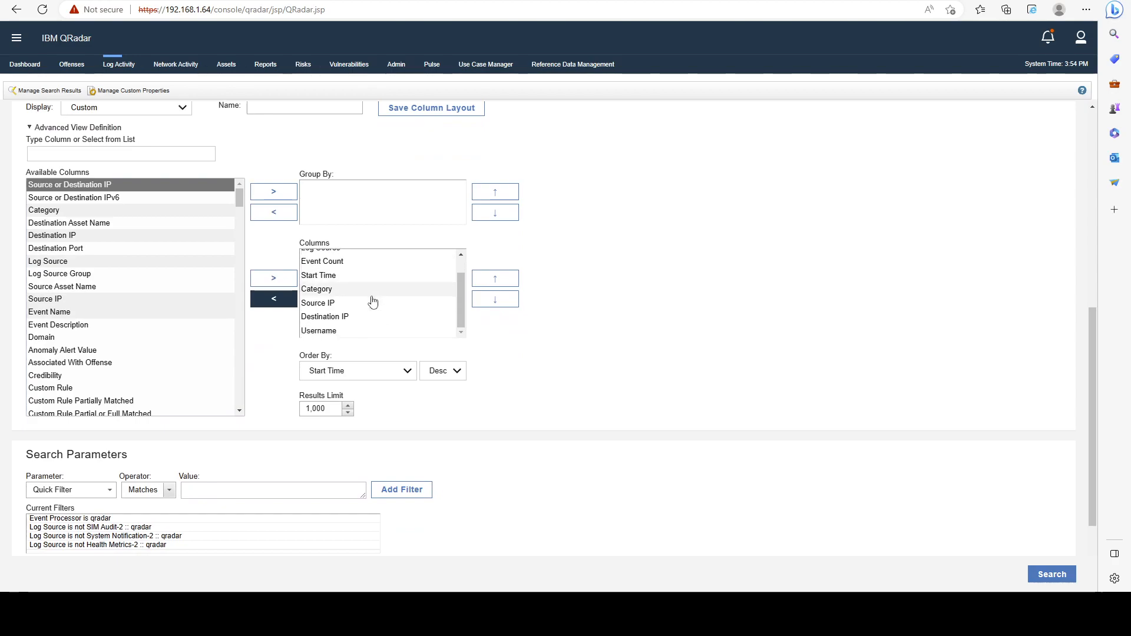
{"action": "left_click", "coordinate": [354, 290]}
{"action": "left_click", "coordinate": [273, 300]}
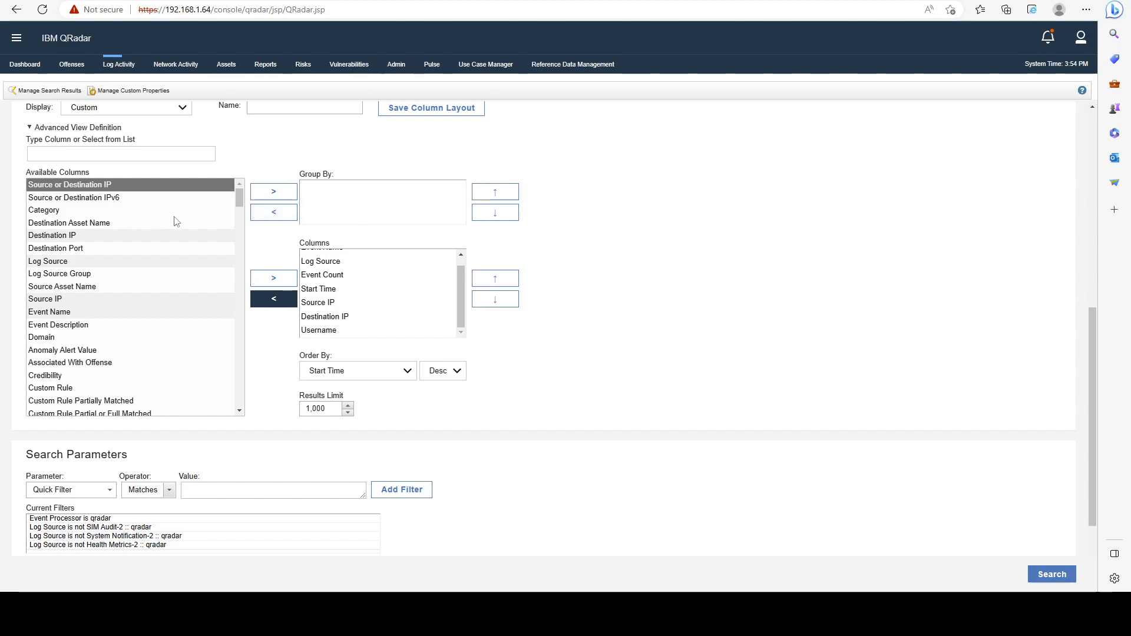
{"action": "scroll", "coordinate": [82, 232], "scroll_direction": "down", "scroll_amount": 2}
{"action": "scroll", "coordinate": [647, 334], "scroll_direction": "down", "scroll_amount": 1}
{"action": "scroll", "coordinate": [648, 334], "scroll_direction": "up", "scroll_amount": 1}
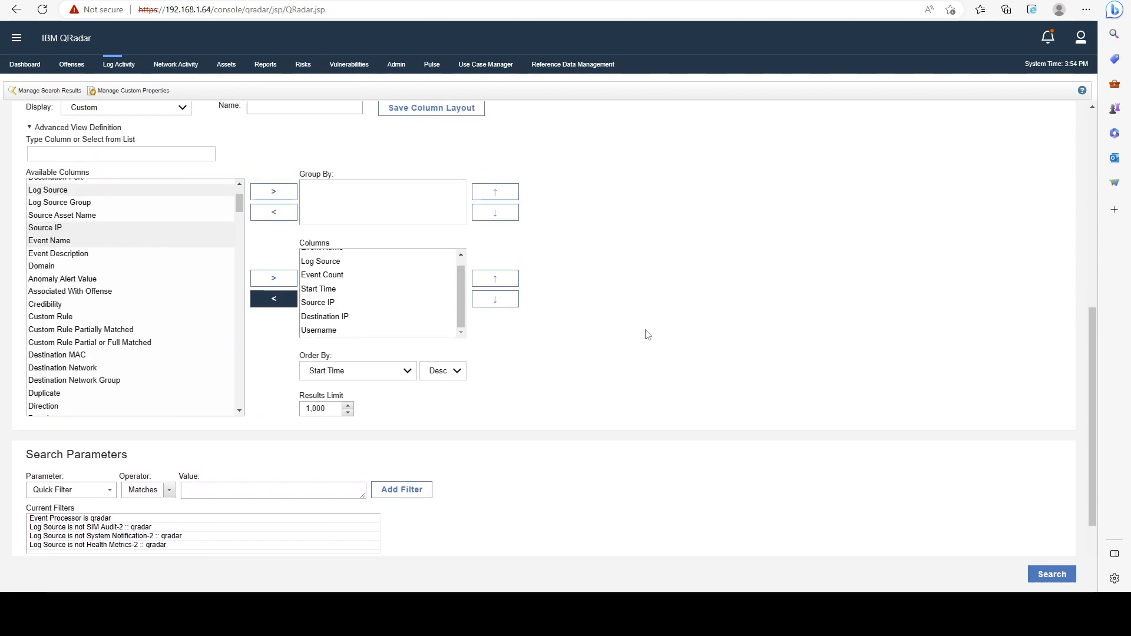
{"action": "left_click", "coordinate": [1052, 574]}
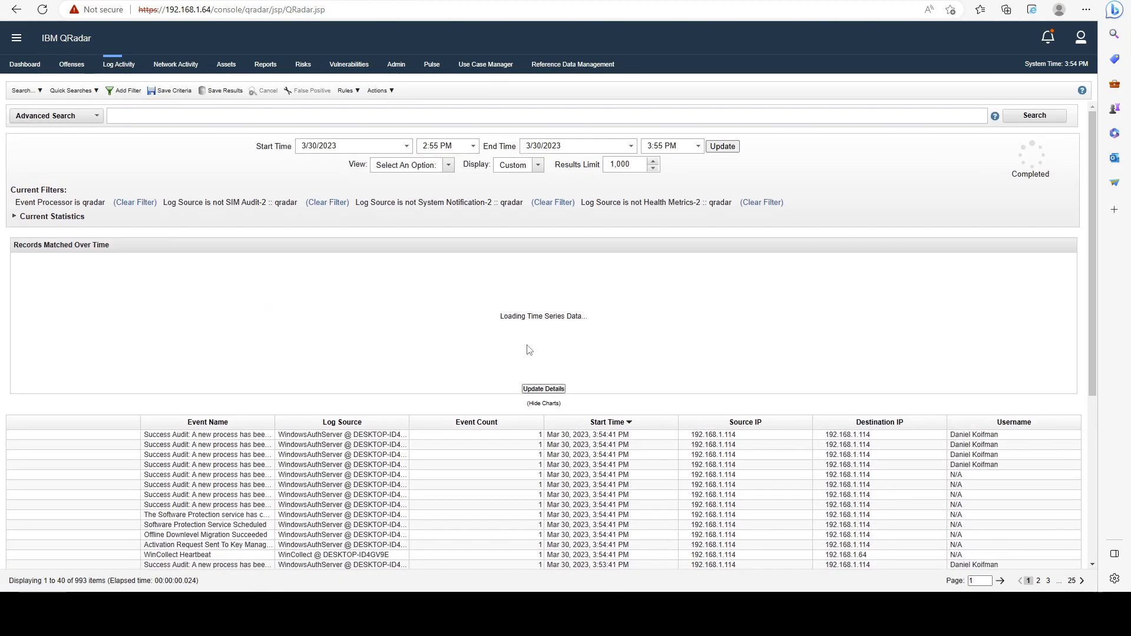
- Export the search results to CSV with only the visible columns
{"action": "scroll", "coordinate": [735, 335], "scroll_direction": "down", "scroll_amount": 4}
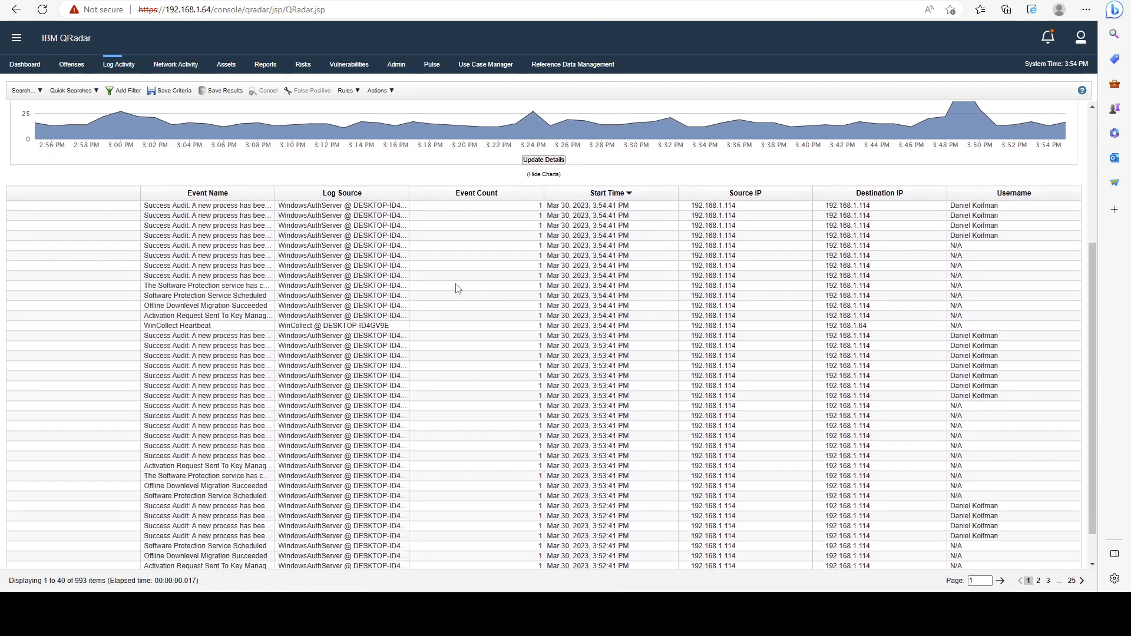
{"action": "scroll", "coordinate": [512, 297], "scroll_direction": "down", "scroll_amount": 1}
{"action": "scroll", "coordinate": [507, 313], "scroll_direction": "up", "scroll_amount": 5}
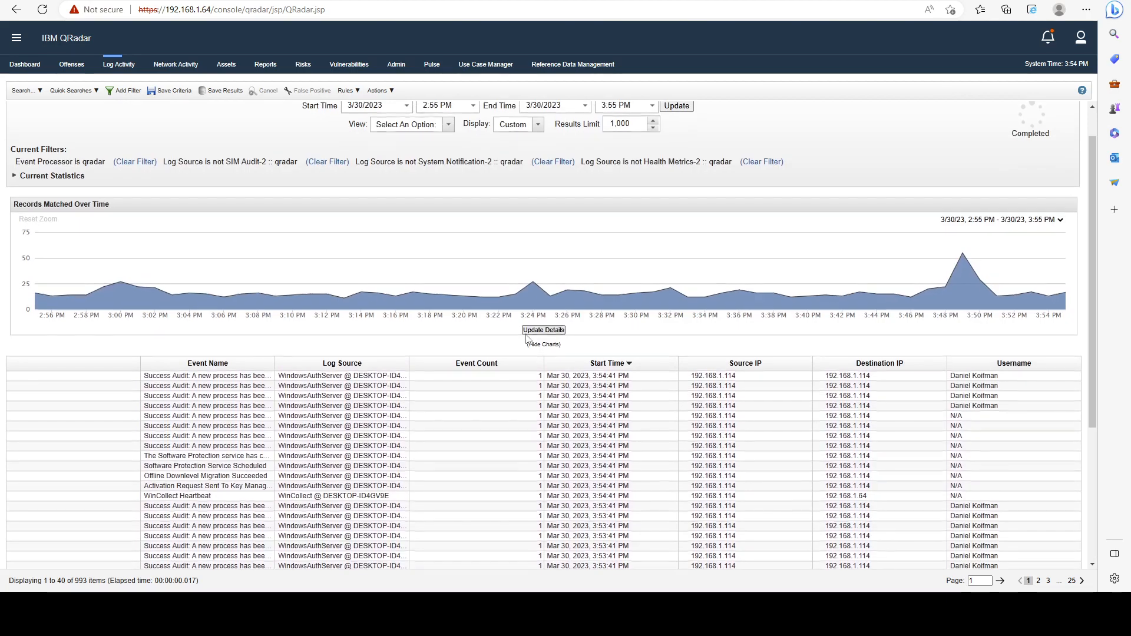
{"action": "scroll", "coordinate": [283, 140], "scroll_direction": "up", "scroll_amount": 1}
{"action": "left_click", "coordinate": [389, 91]}
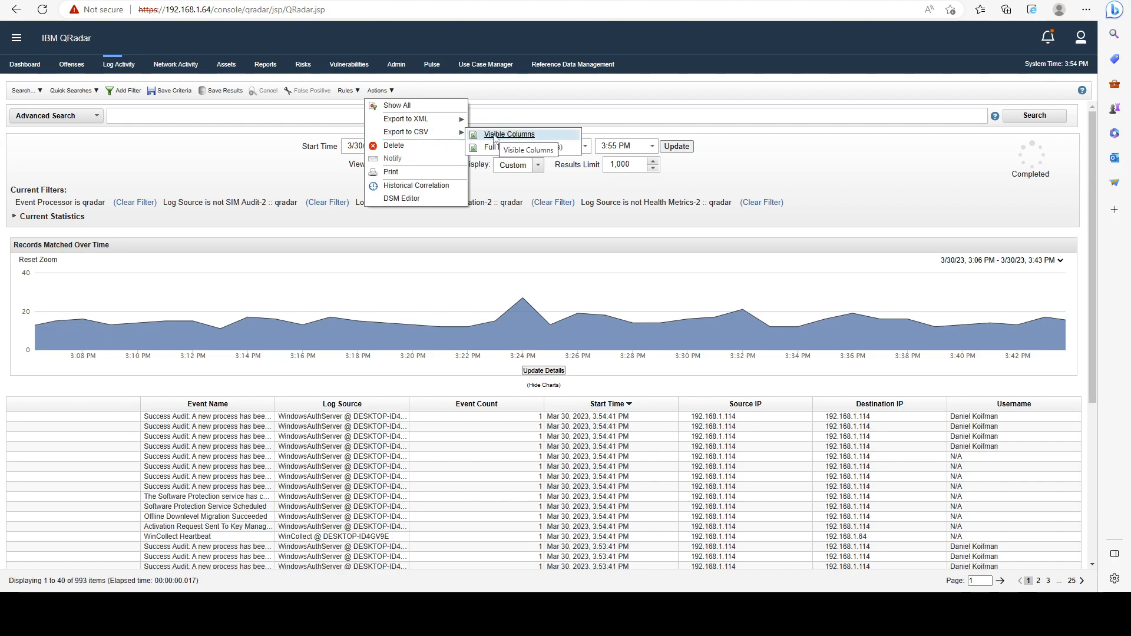
{"action": "left_click", "coordinate": [492, 136]}
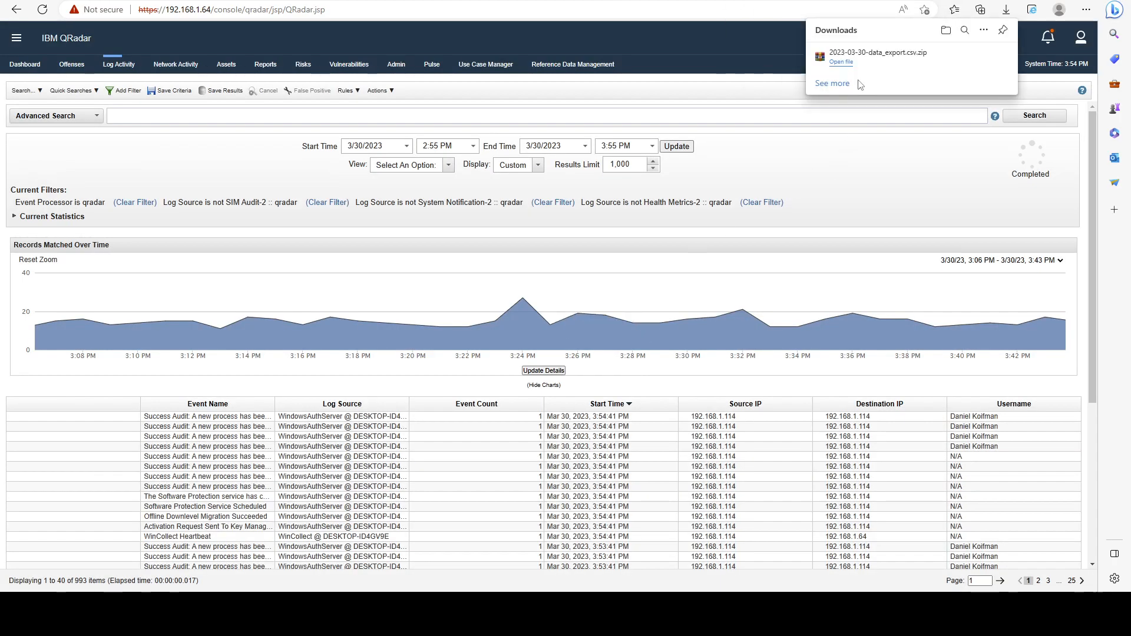
- Find 2023-03-30-data_export.csv.zip in the Downloads folder and open the CSV inside it in Excel
{"action": "left_click", "coordinate": [964, 57]}
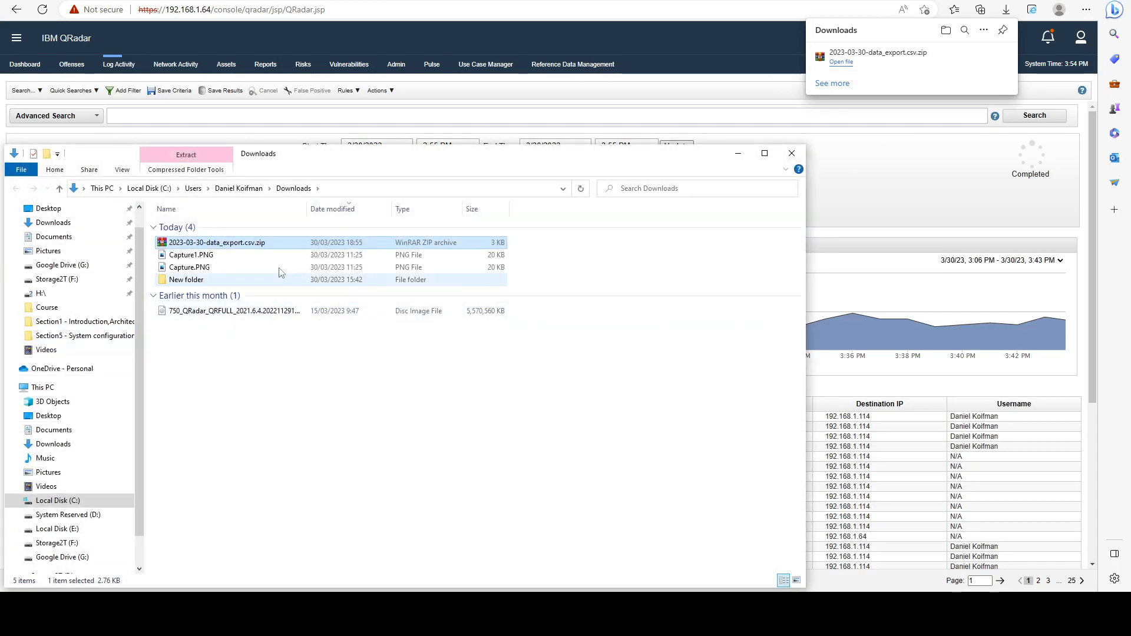
{"action": "double_click", "coordinate": [236, 242]}
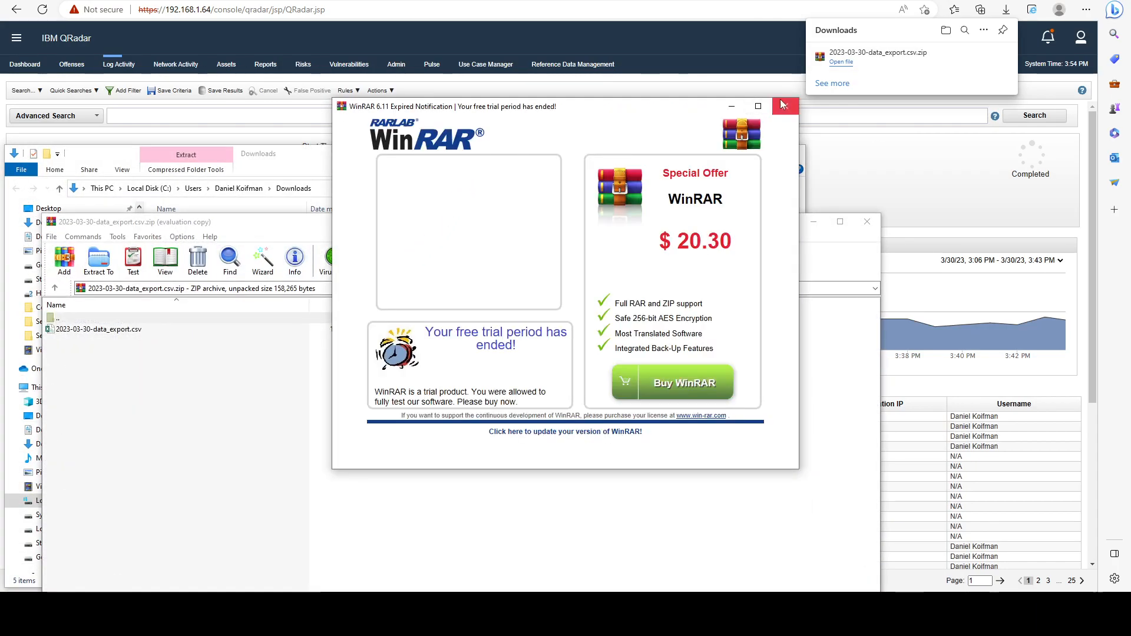
{"action": "left_click", "coordinate": [783, 105]}
{"action": "left_click_drag", "start_coordinate": [301, 226], "coordinate": [269, 171]}
{"action": "double_click", "coordinate": [106, 274]}
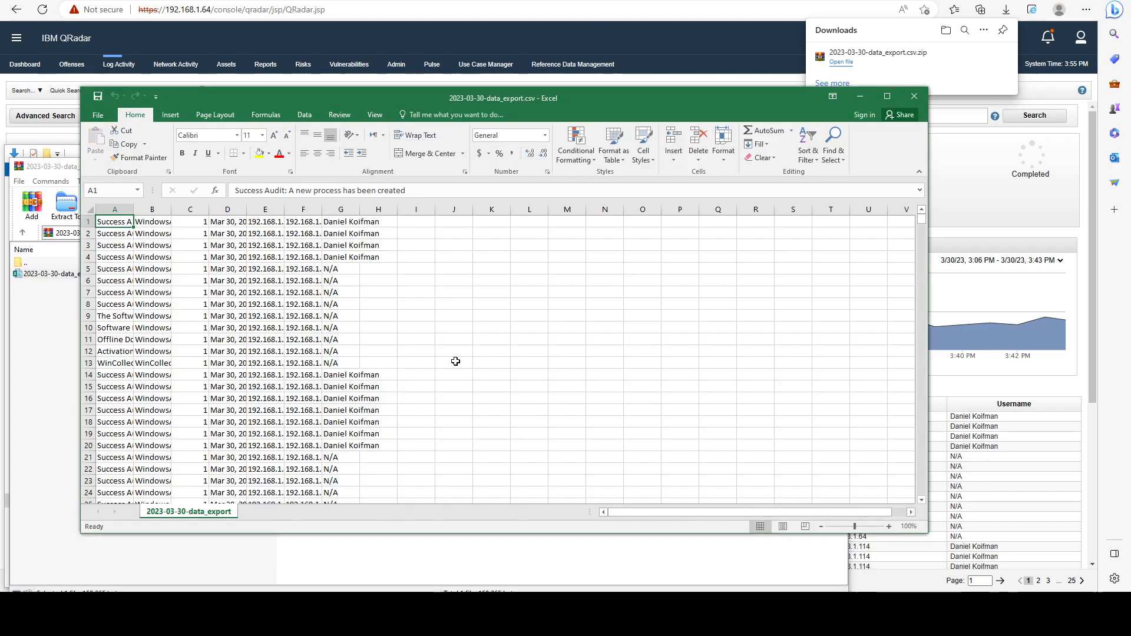
- Fit the width of all columns in the exported sheet to their contents
{"action": "left_click", "coordinate": [89, 210]}
{"action": "double_click", "coordinate": [134, 210]}
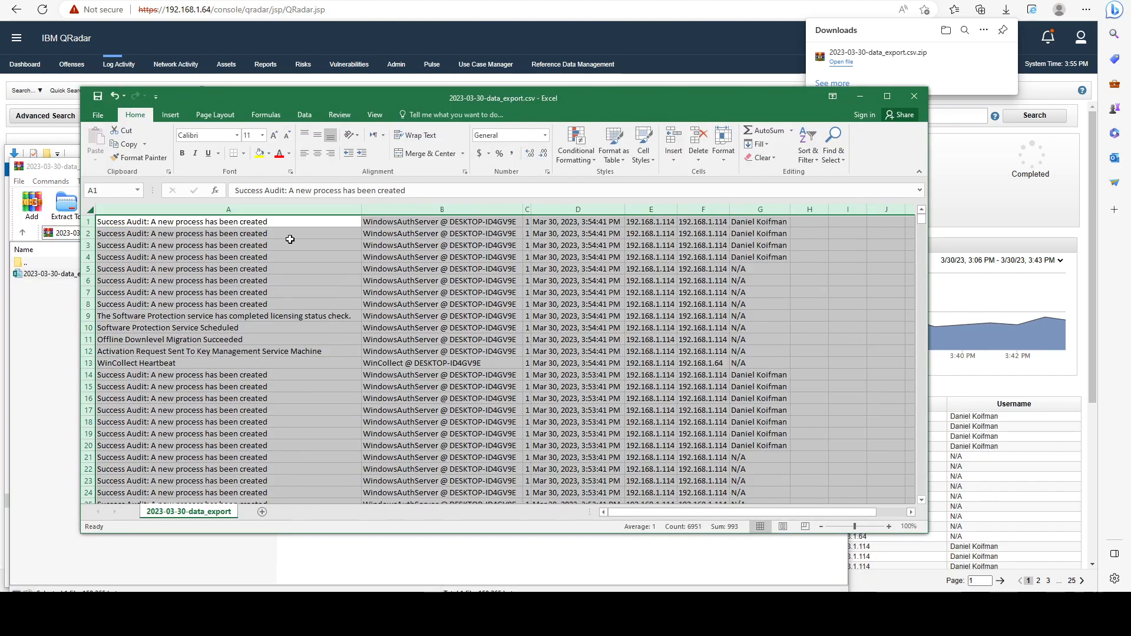
- Maximize the exported sheet and look through its event rows
{"action": "left_click", "coordinate": [887, 96]}
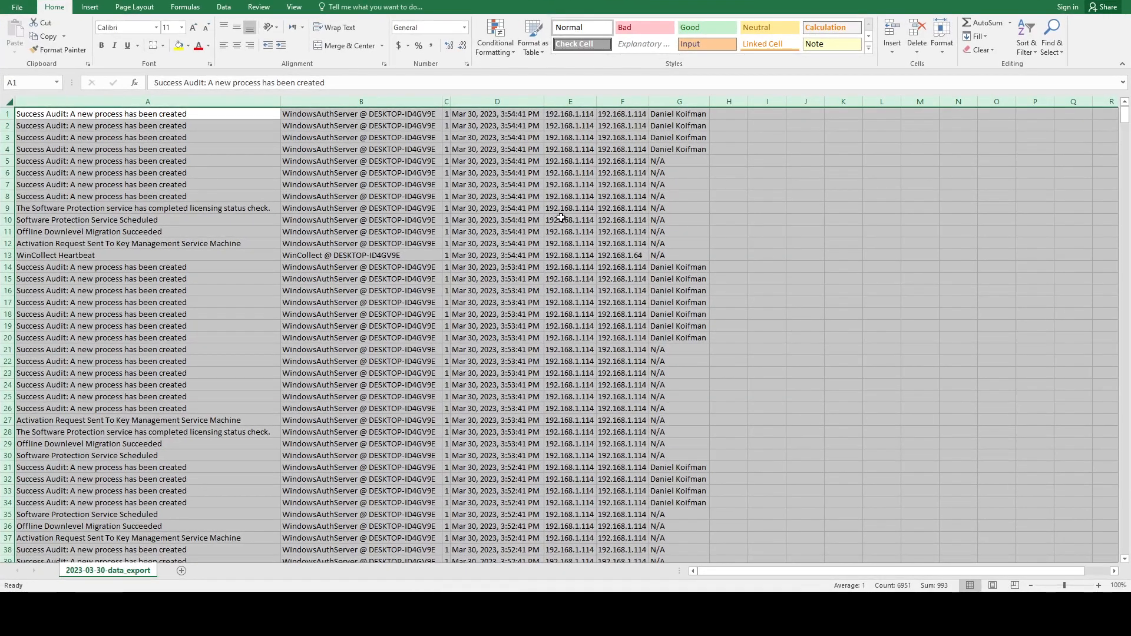
{"action": "left_click", "coordinate": [357, 182]}
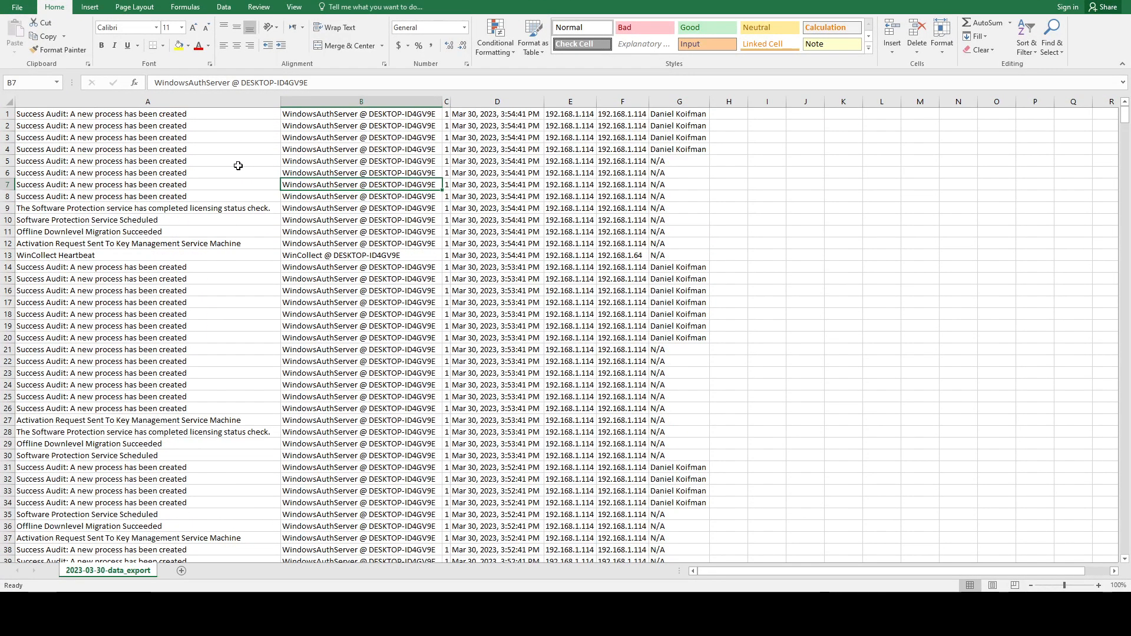
{"action": "scroll", "coordinate": [766, 217], "scroll_direction": "down", "scroll_amount": 3}
{"action": "left_click_drag", "start_coordinate": [1125, 127], "coordinate": [1125, 141]}
- Close the exported CSV, its archive window and the Downloads folder to return to the QRadar event list
{"action": "left_click_drag", "start_coordinate": [665, 1], "coordinate": [445, 183]}
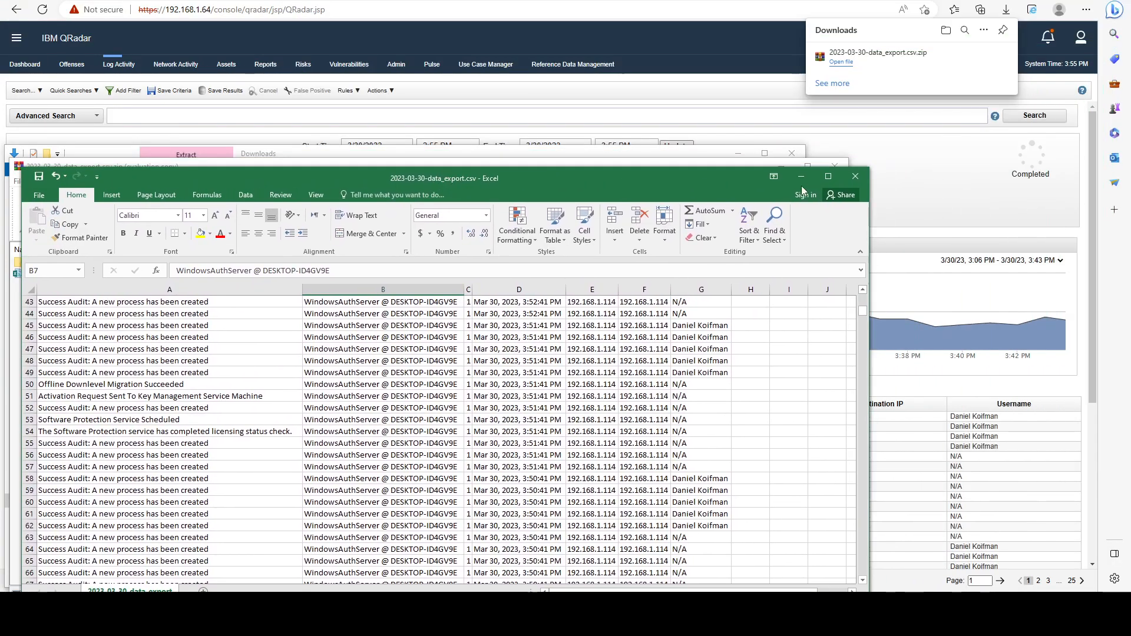
{"action": "left_click", "coordinate": [855, 177]}
{"action": "left_click", "coordinate": [564, 307]}
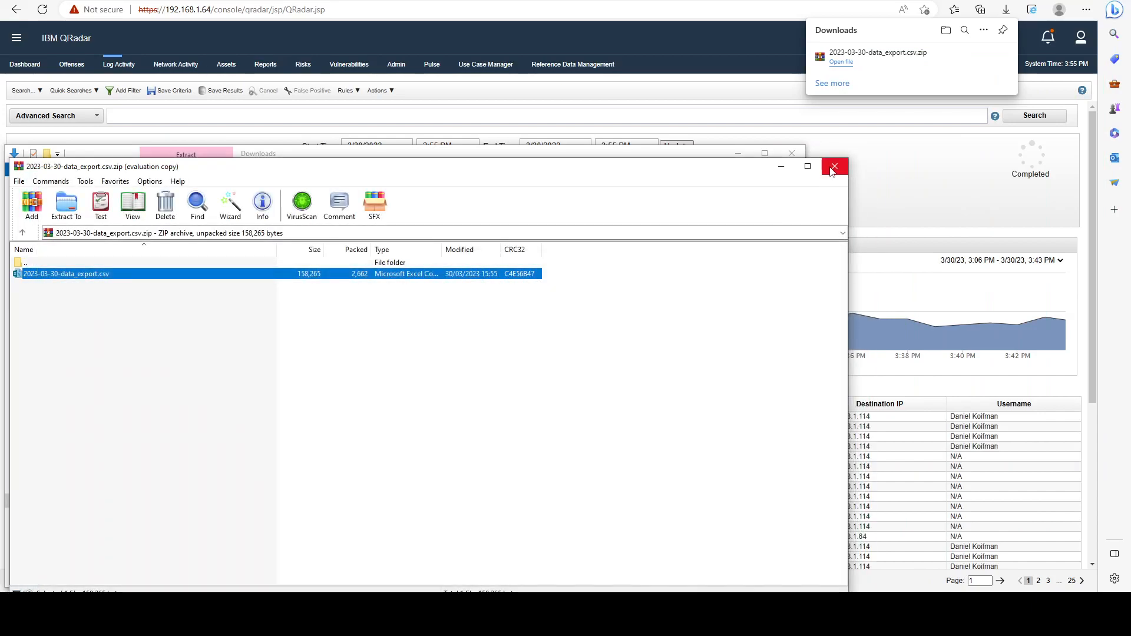
{"action": "left_click", "coordinate": [835, 166]}
{"action": "left_click", "coordinate": [747, 157]}
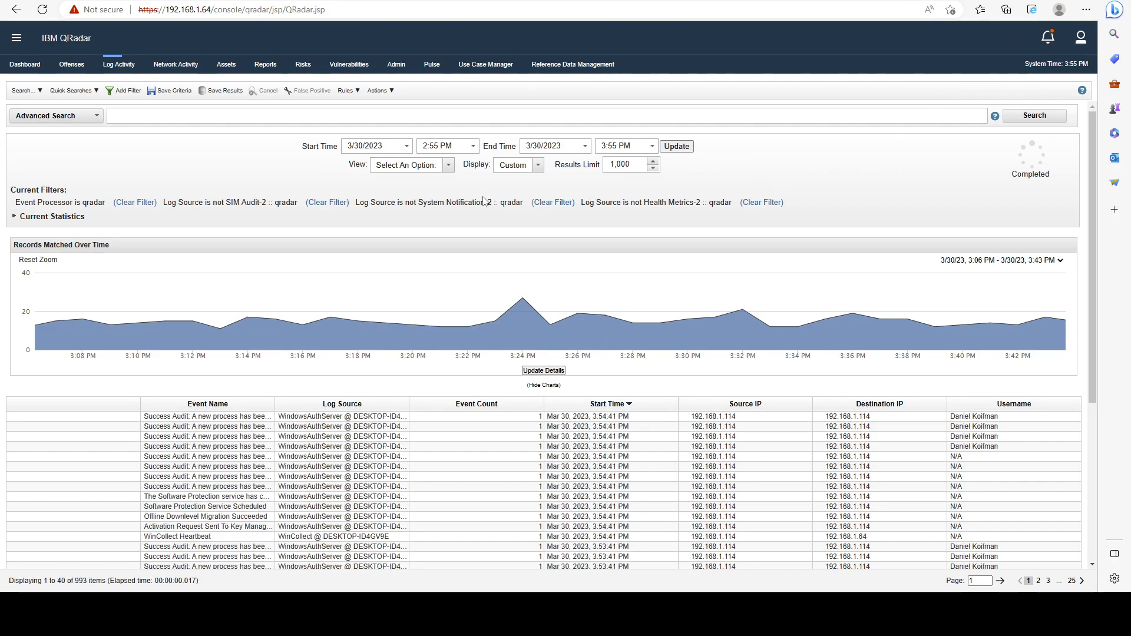
{"action": "scroll", "coordinate": [481, 203], "scroll_direction": "down", "scroll_amount": 1}
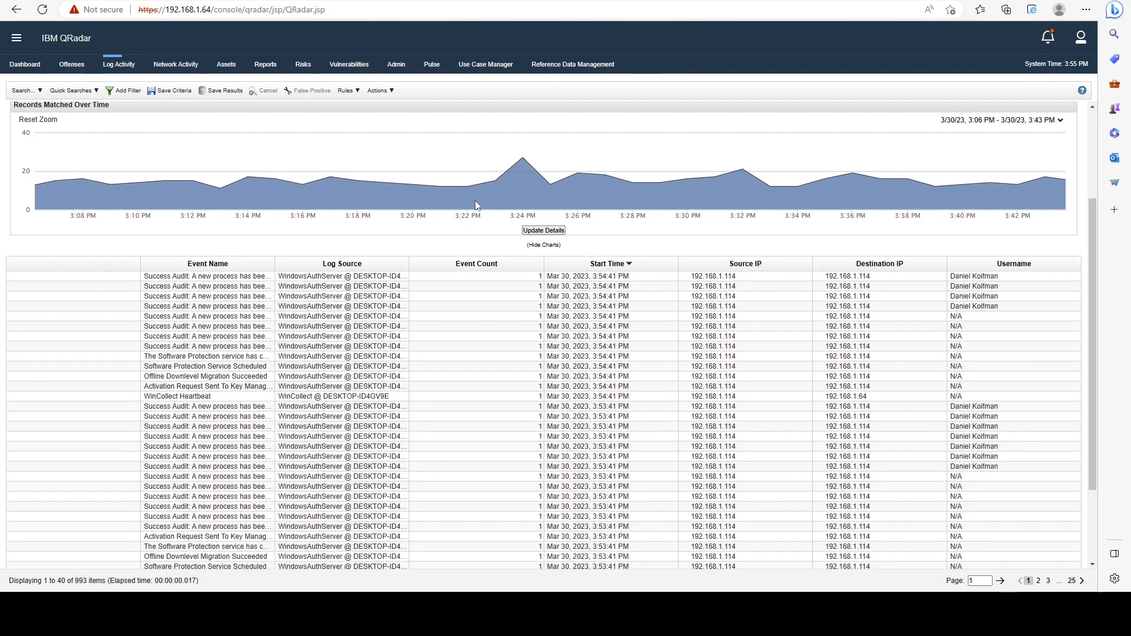
{"action": "scroll", "coordinate": [566, 230], "scroll_direction": "up", "scroll_amount": 1}
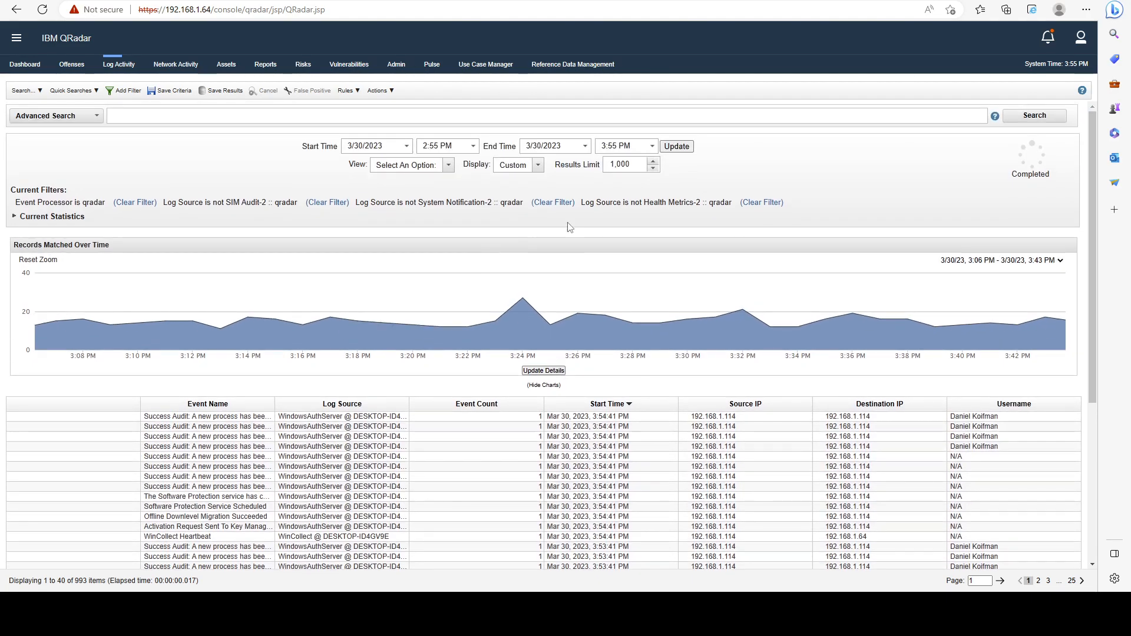
{"action": "left_click", "coordinate": [377, 91]}
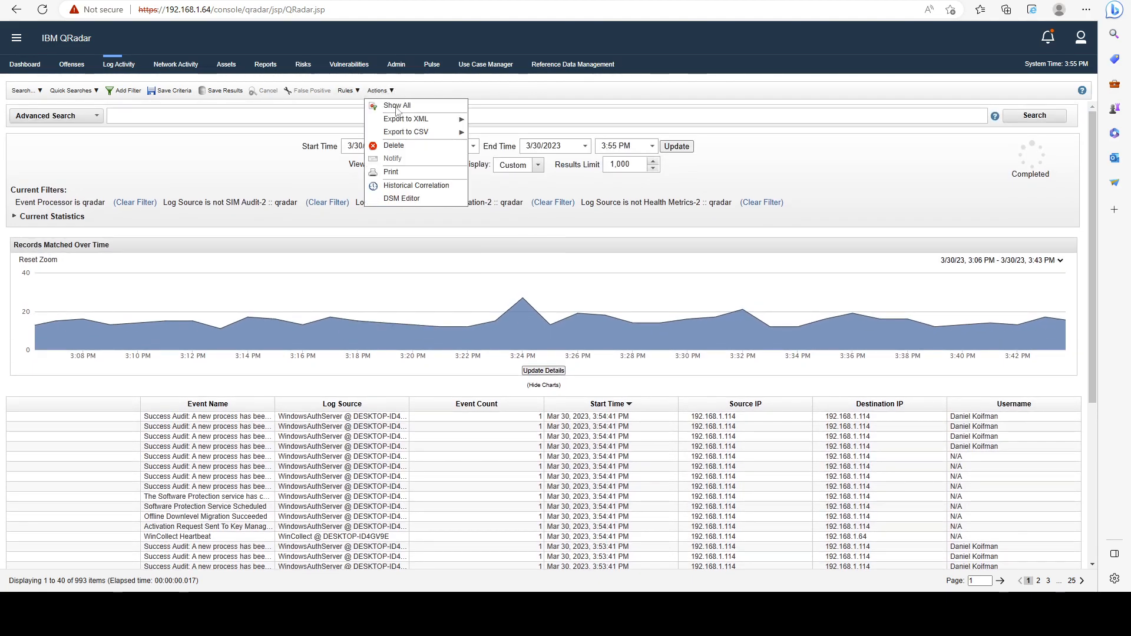
{"action": "mouse_move", "coordinate": [432, 133]}
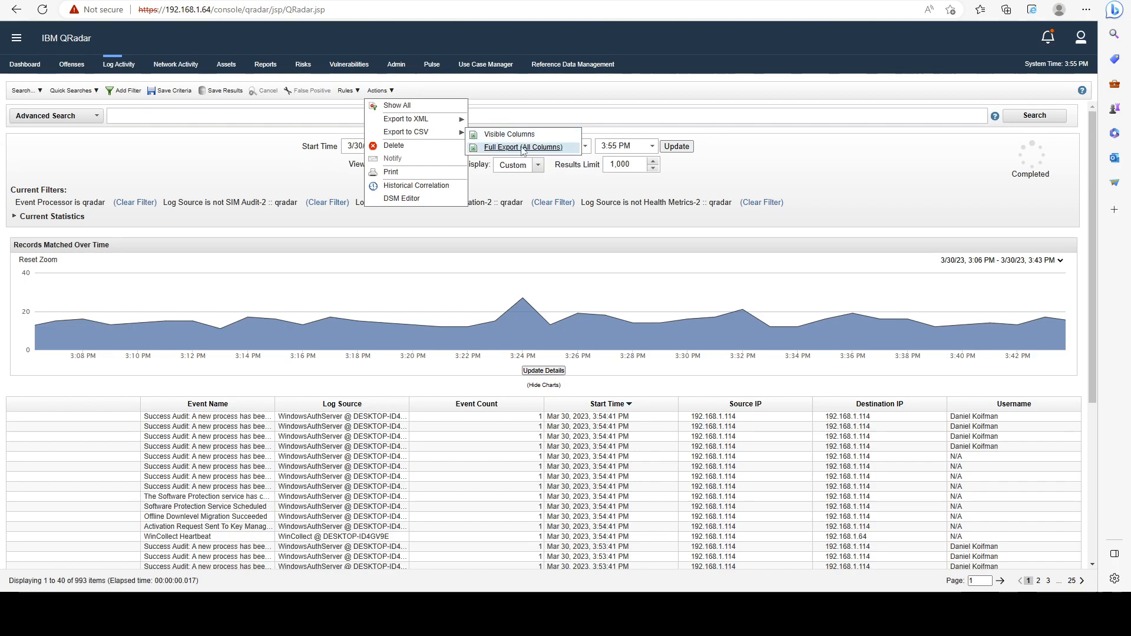
- Open the details of the second event in the list, review its information and payload sections, and return to the event list
{"action": "double_click", "coordinate": [369, 425]}
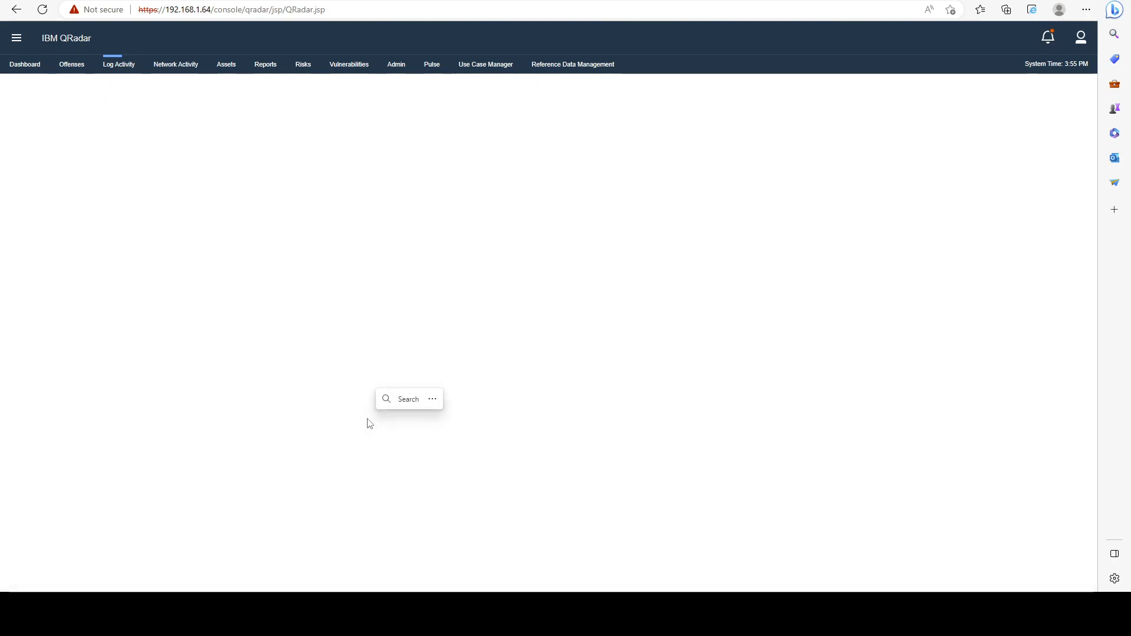
{"action": "left_click_drag", "start_coordinate": [12, 191], "coordinate": [93, 228]}
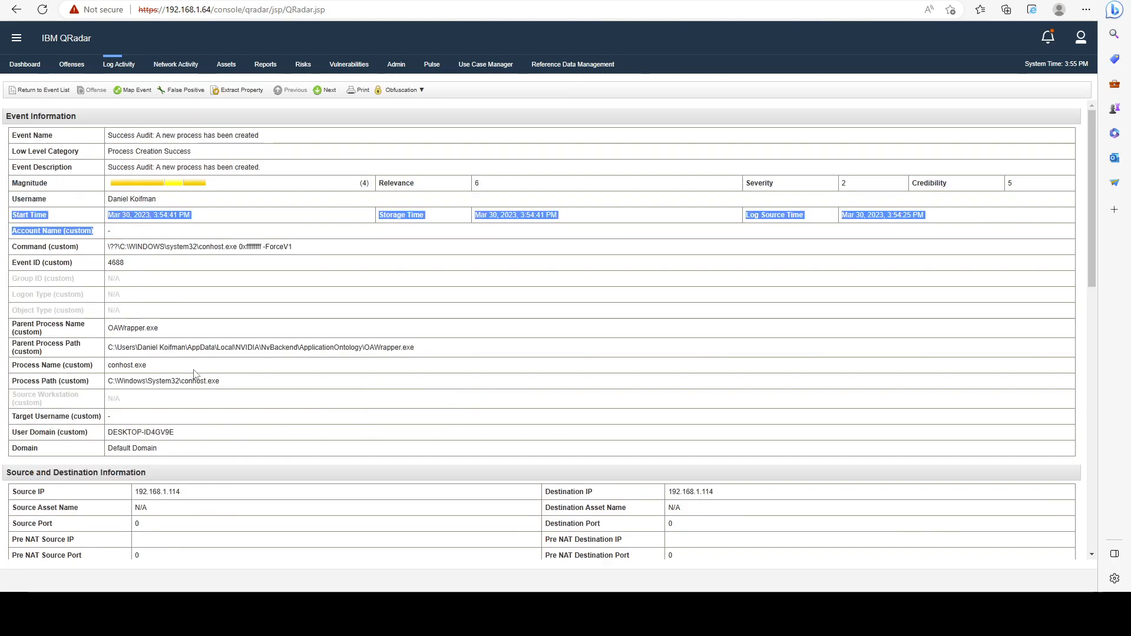
{"action": "scroll", "coordinate": [192, 301], "scroll_direction": "down", "scroll_amount": 2}
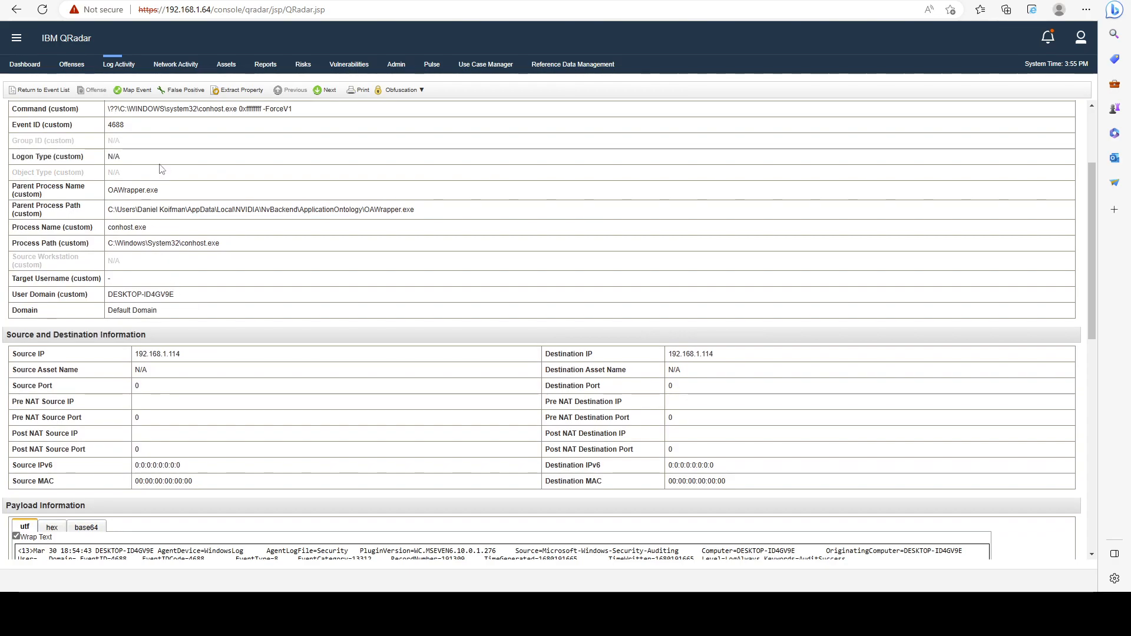
{"action": "scroll", "coordinate": [147, 165], "scroll_direction": "up", "scroll_amount": 2}
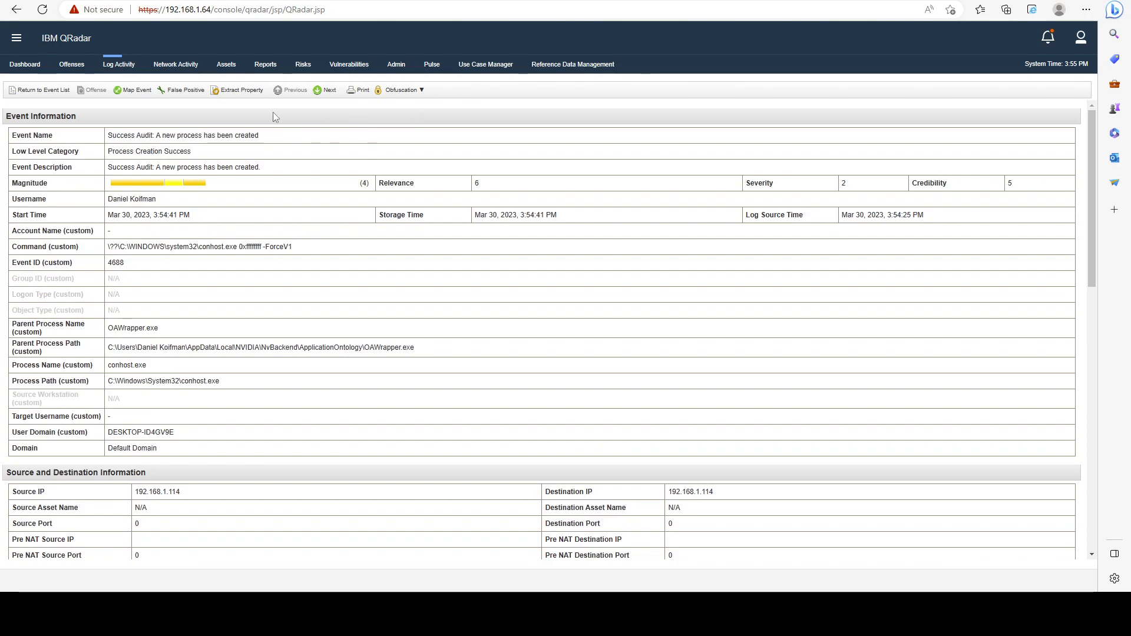
{"action": "left_click", "coordinate": [50, 91]}
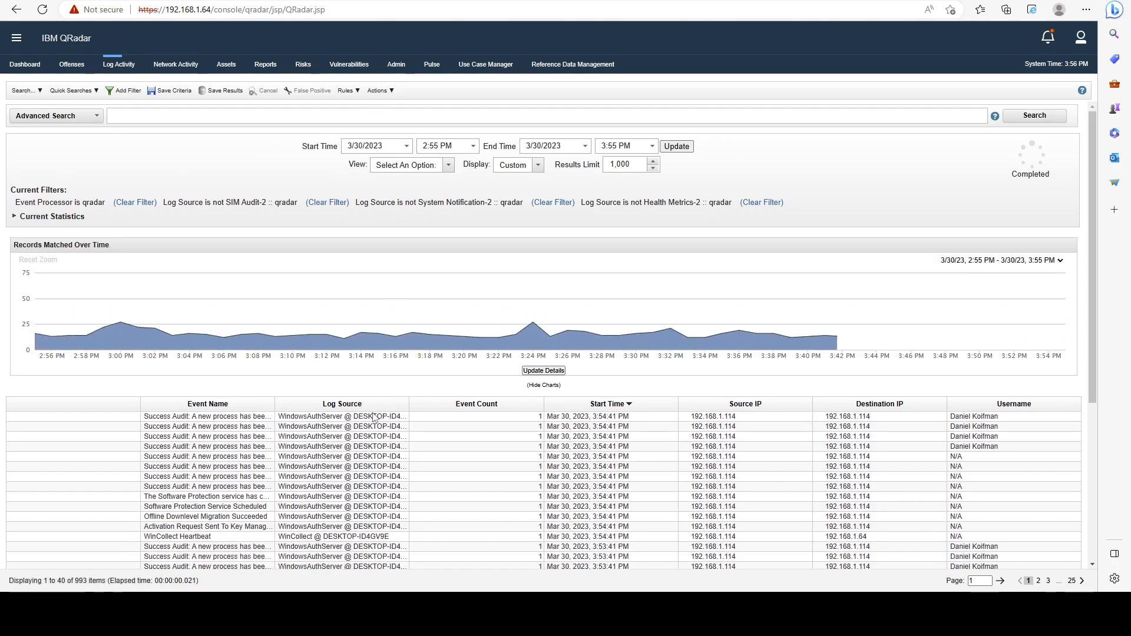
- Export the search results to XML as a full export with all columns
{"action": "right_click", "coordinate": [375, 416]}
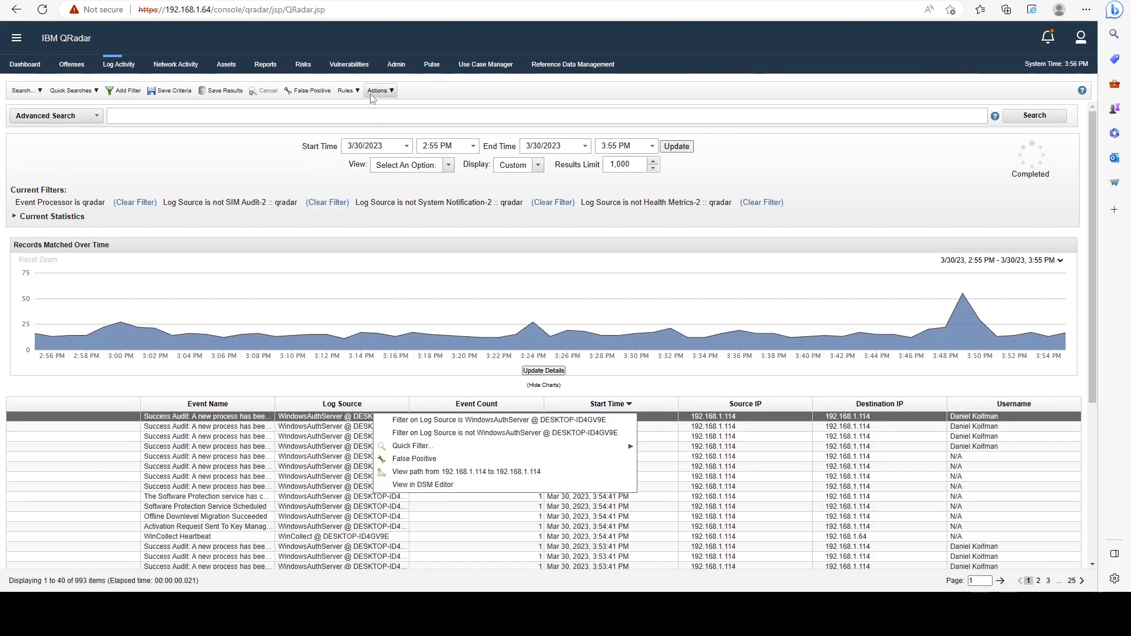
{"action": "left_click_drag", "start_coordinate": [316, 430], "coordinate": [335, 447]}
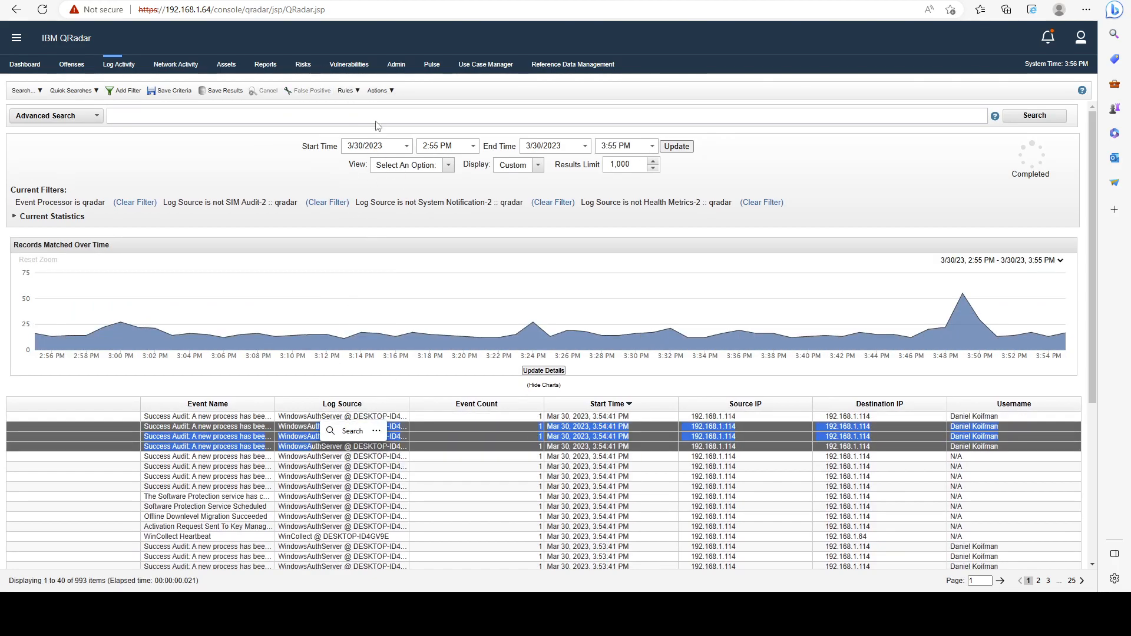
{"action": "left_click", "coordinate": [380, 90]}
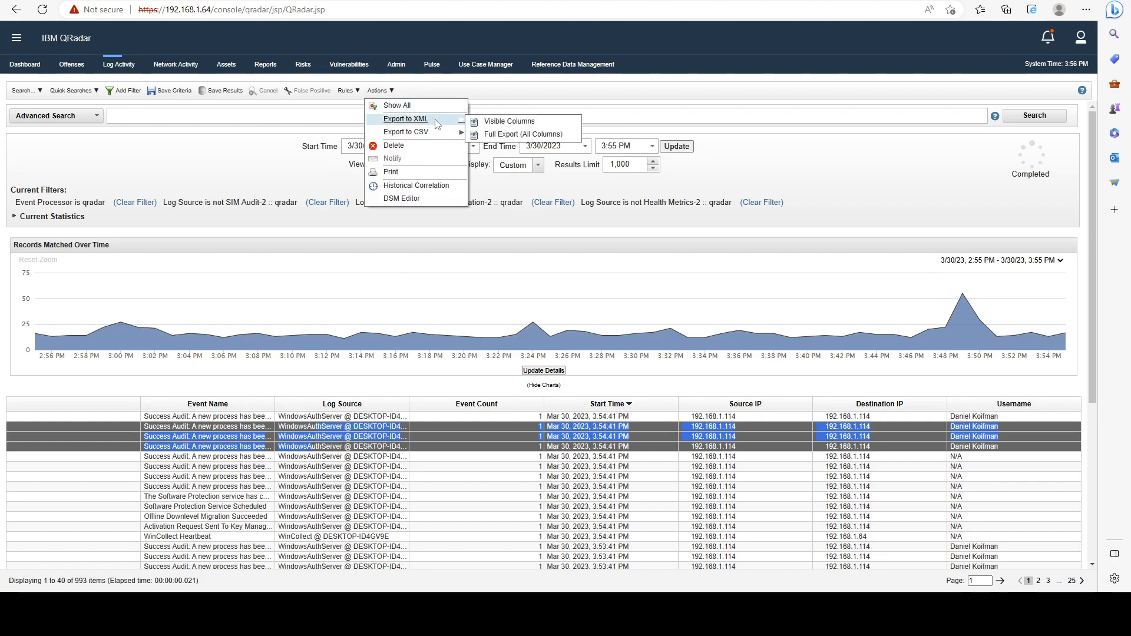
{"action": "left_click", "coordinate": [527, 136]}
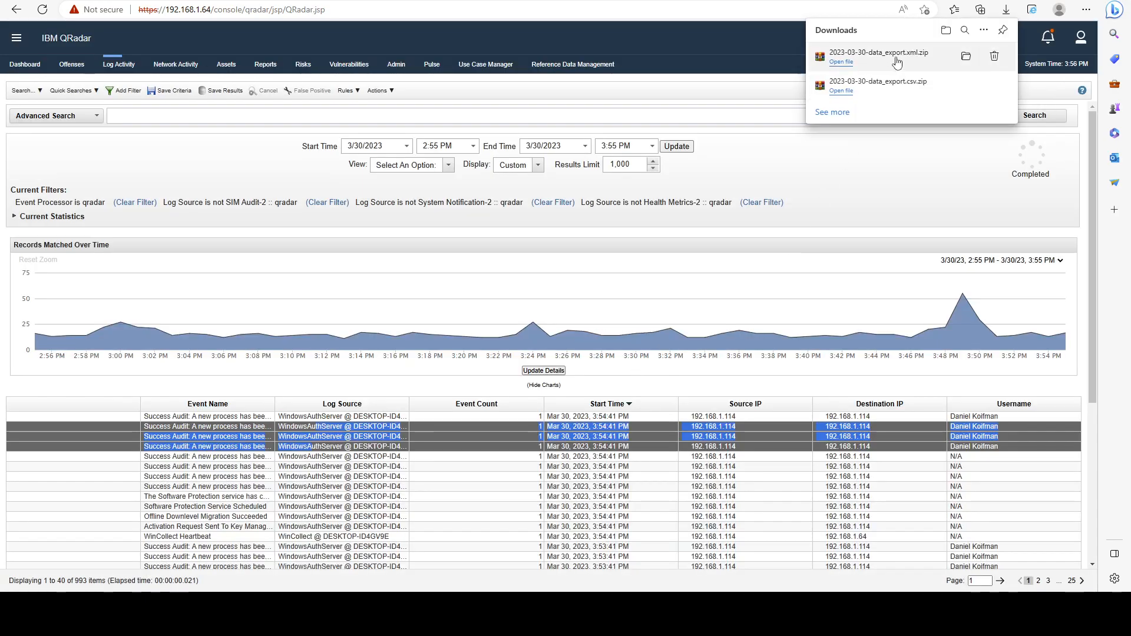
- Open the XML file inside the downloaded 2023-03-30-data_export.xml.zip, choosing Word 2016 as the program, and postpone the Internet Explorer 11 setup
{"action": "left_click", "coordinate": [894, 63]}
{"action": "double_click", "coordinate": [121, 274]}
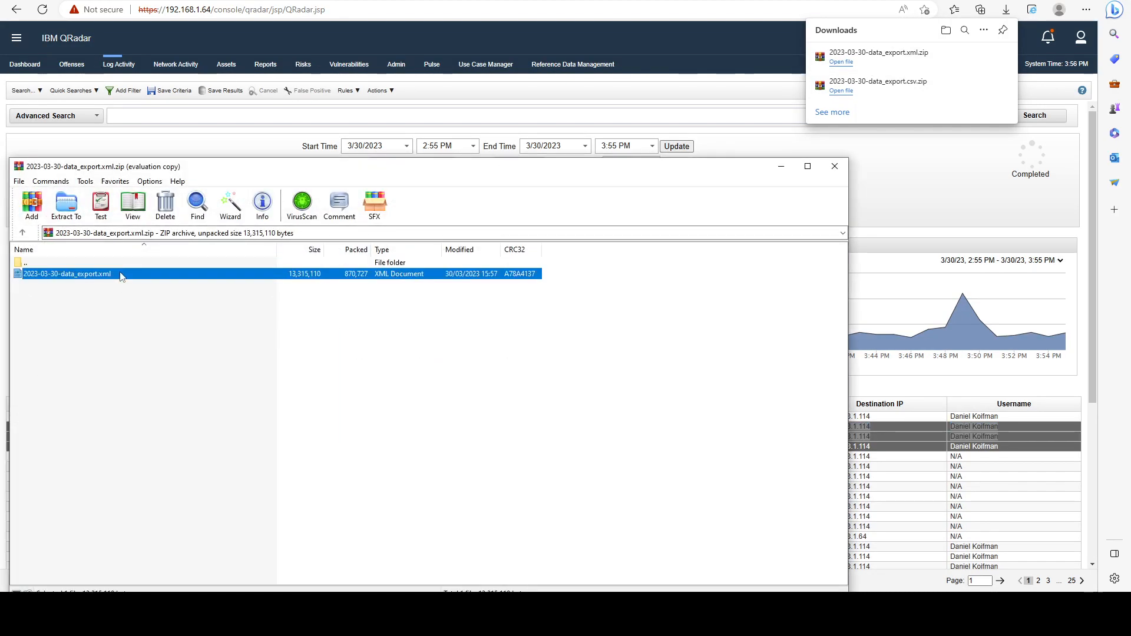
{"action": "left_click", "coordinate": [553, 254]}
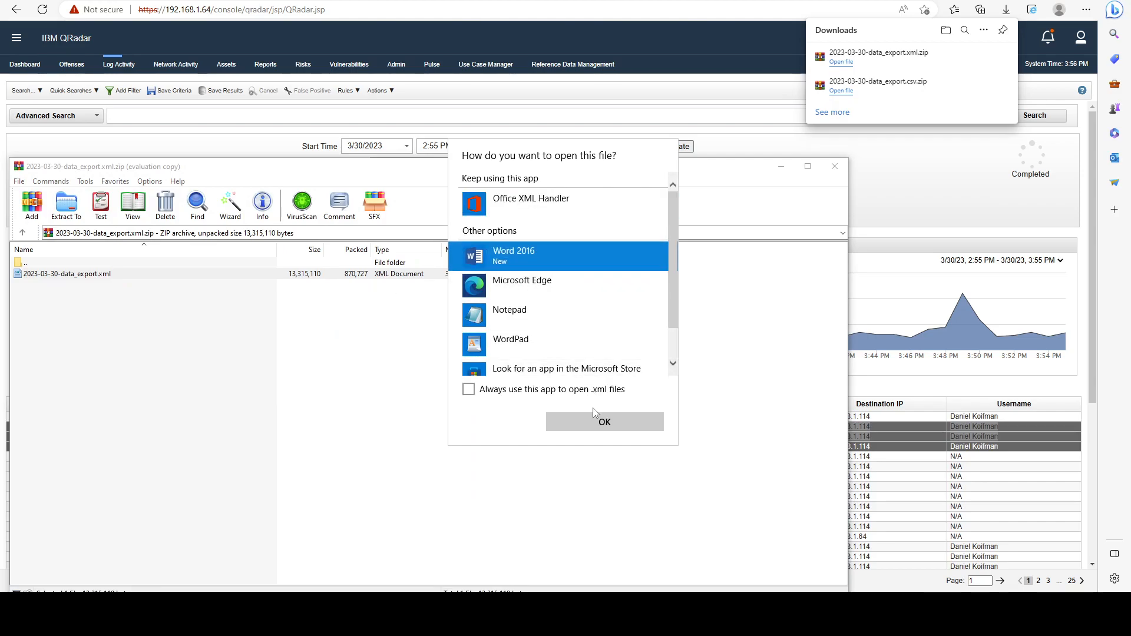
{"action": "left_click", "coordinate": [604, 422]}
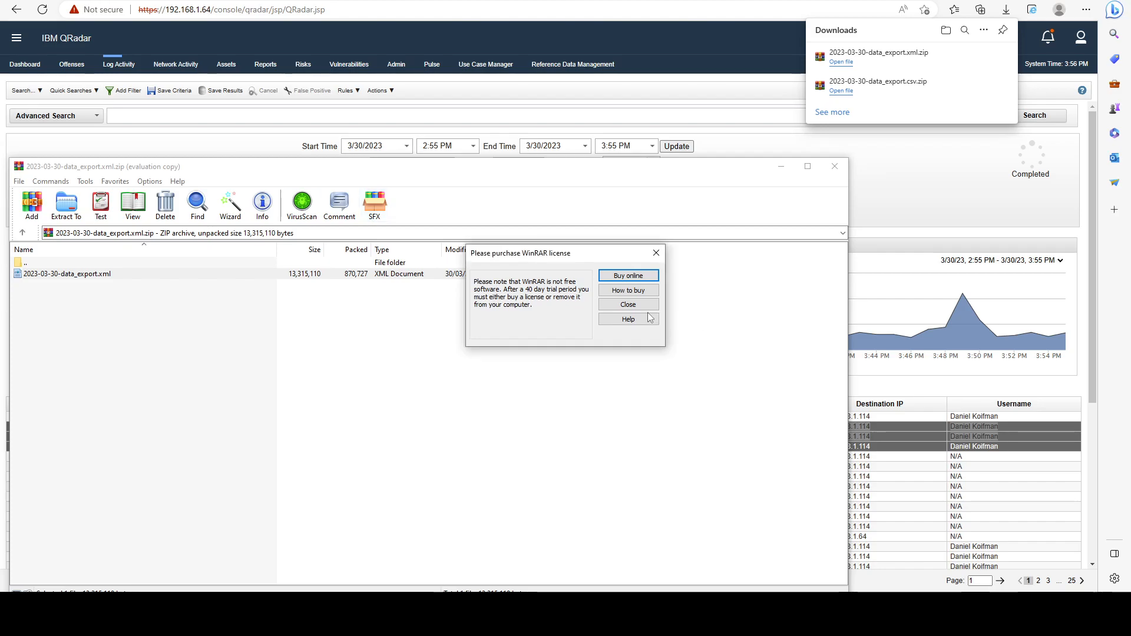
{"action": "left_click", "coordinate": [628, 305]}
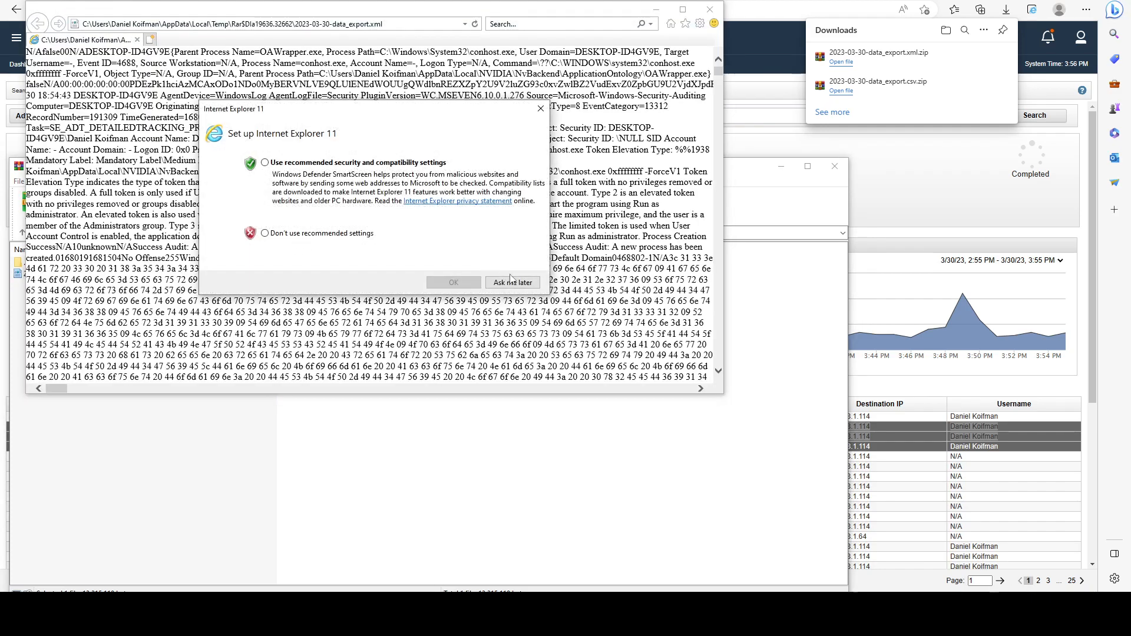
{"action": "left_click", "coordinate": [510, 279]}
- Look through the contents of the exported XML file and close both the file and its archive window
{"action": "scroll", "coordinate": [716, 80], "scroll_direction": "down", "scroll_amount": 5}
{"action": "scroll", "coordinate": [718, 76], "scroll_direction": "down", "scroll_amount": 10}
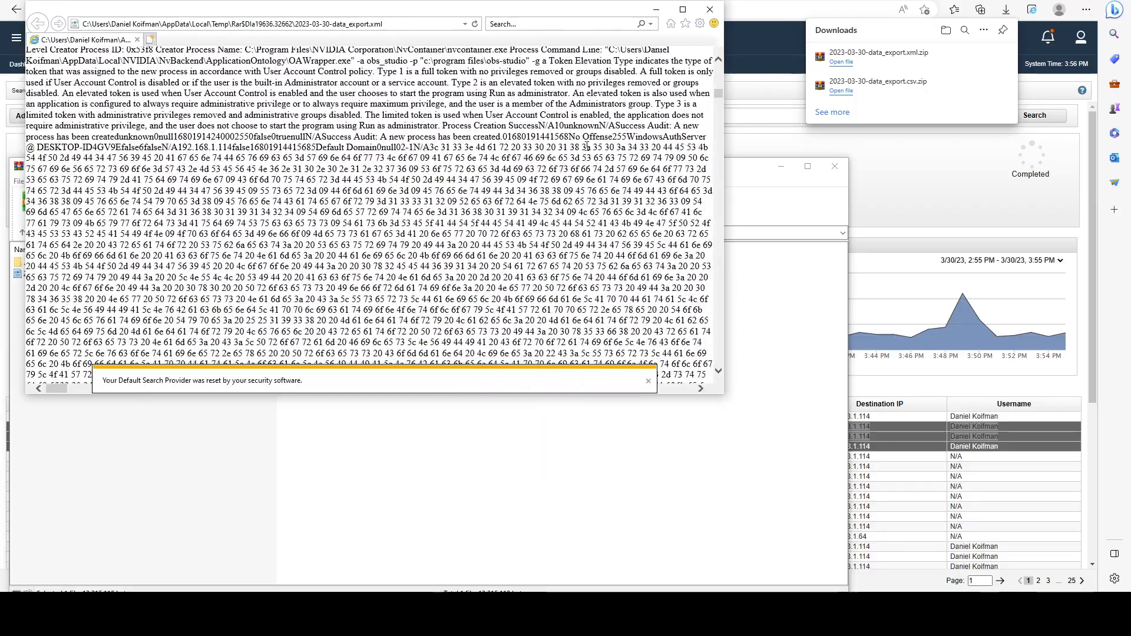
{"action": "scroll", "coordinate": [202, 196], "scroll_direction": "down", "scroll_amount": 5}
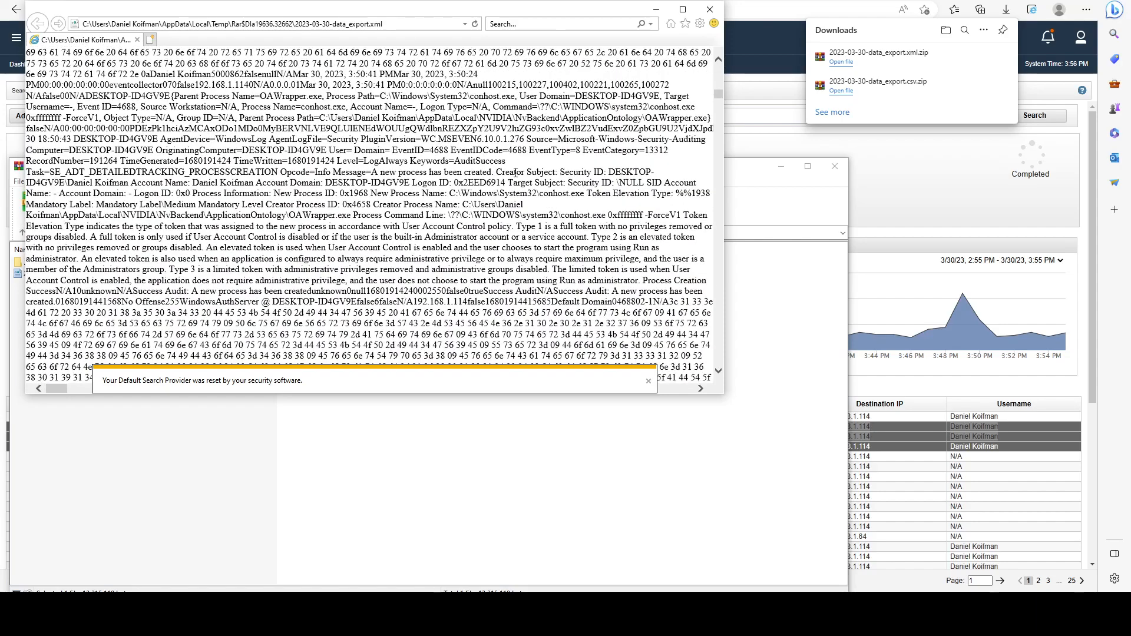
{"action": "left_click", "coordinate": [710, 9]}
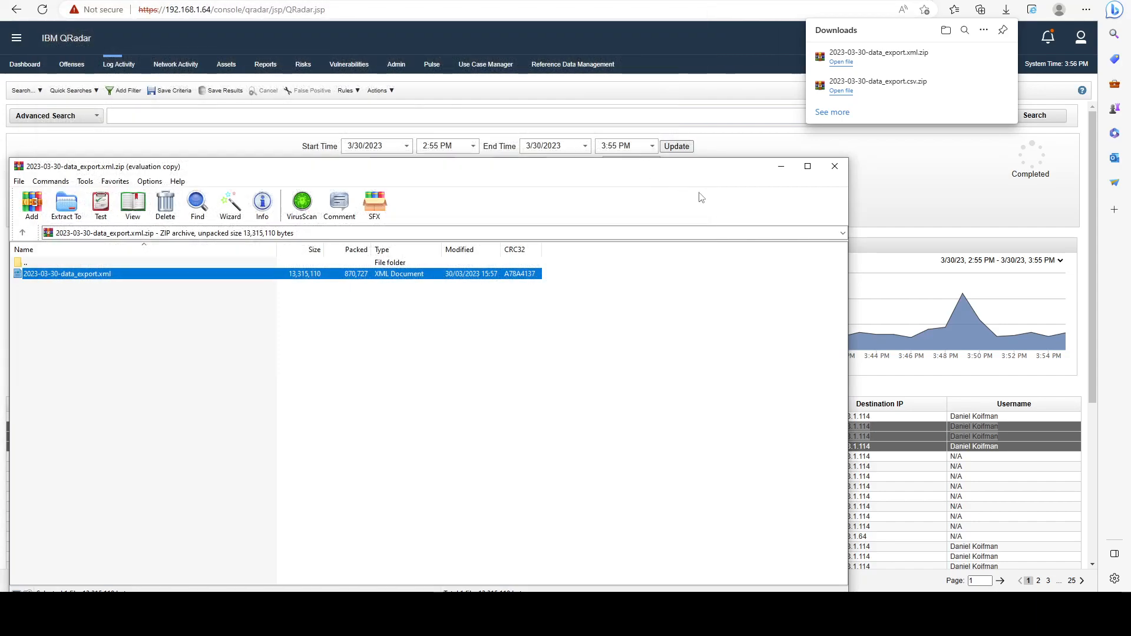
{"action": "left_click", "coordinate": [833, 167]}
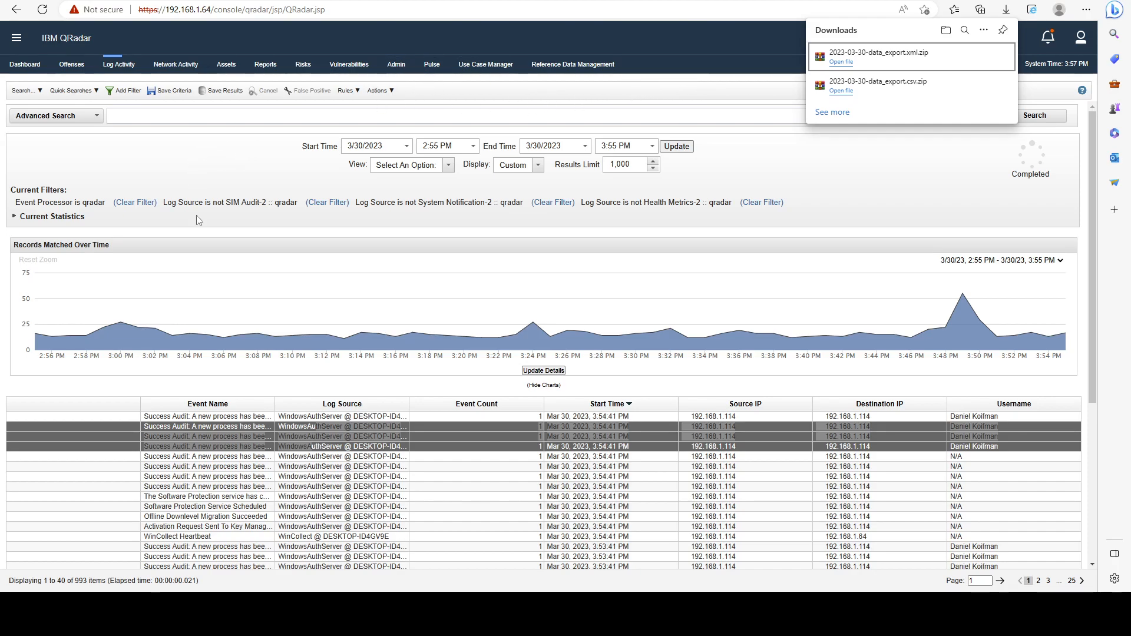
{"action": "left_click", "coordinate": [380, 90]}
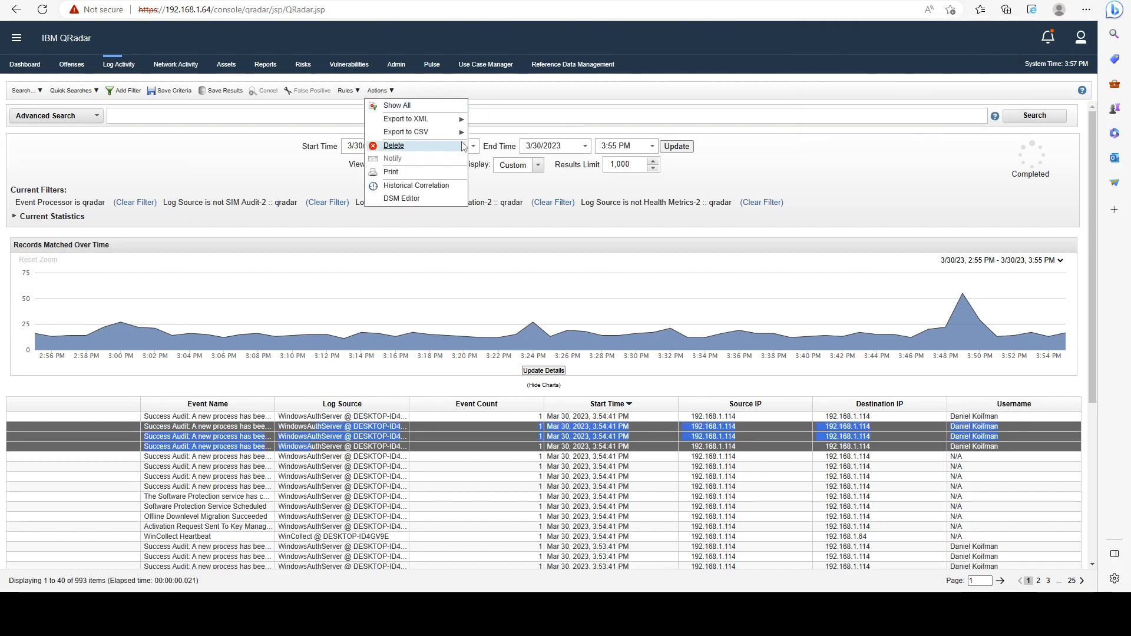
{"action": "mouse_move", "coordinate": [430, 137]}
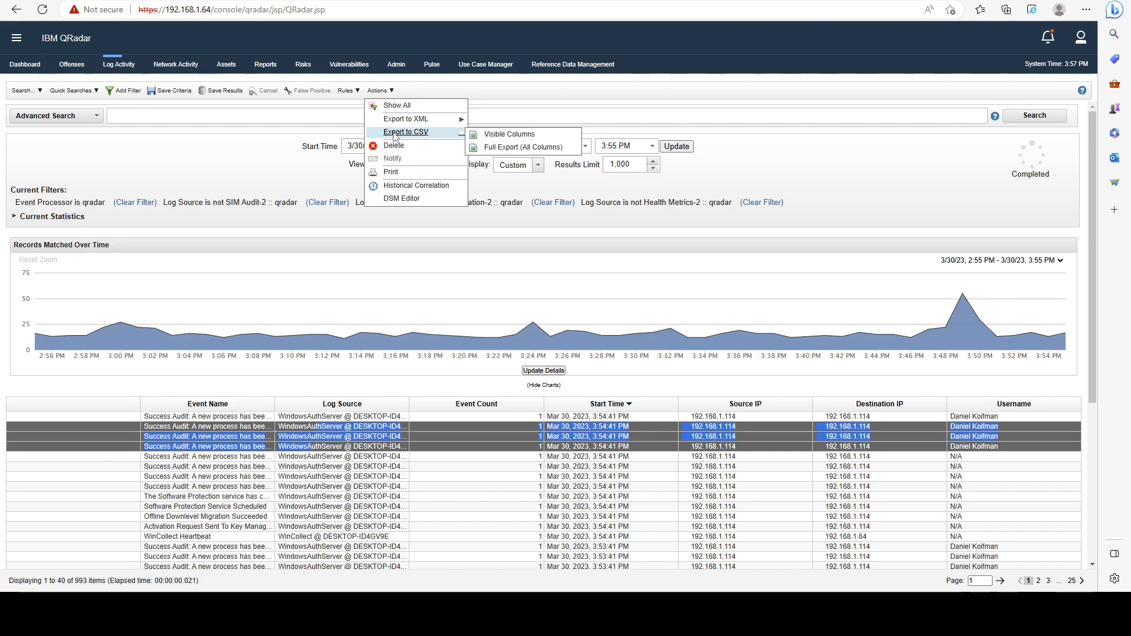
{"action": "left_click", "coordinate": [313, 115]}
{"action": "left_click", "coordinate": [488, 85]}
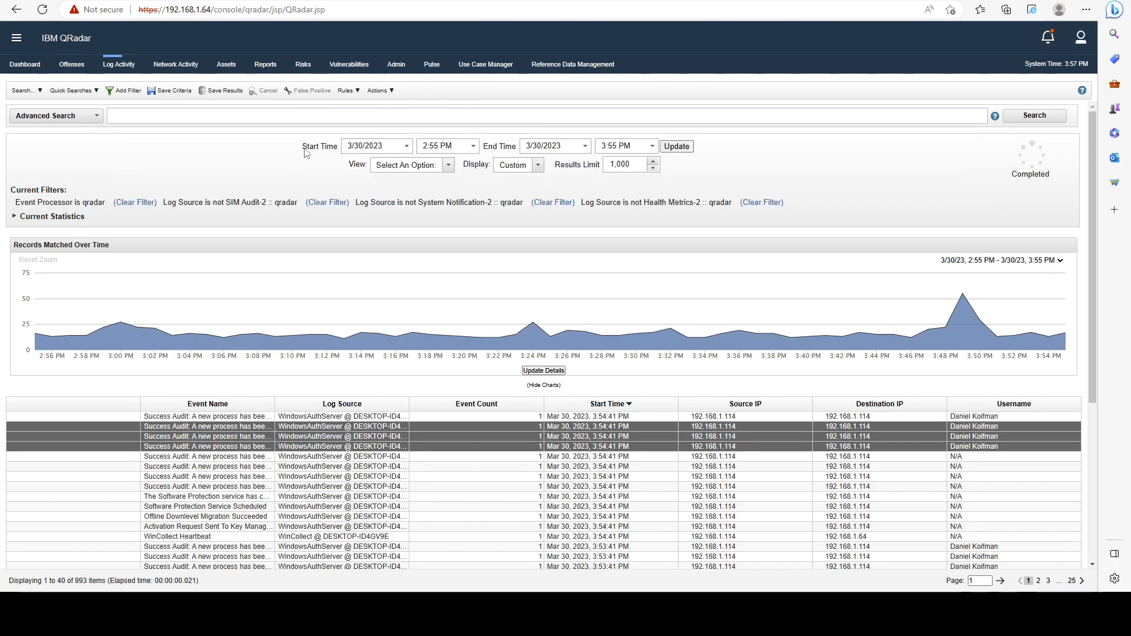